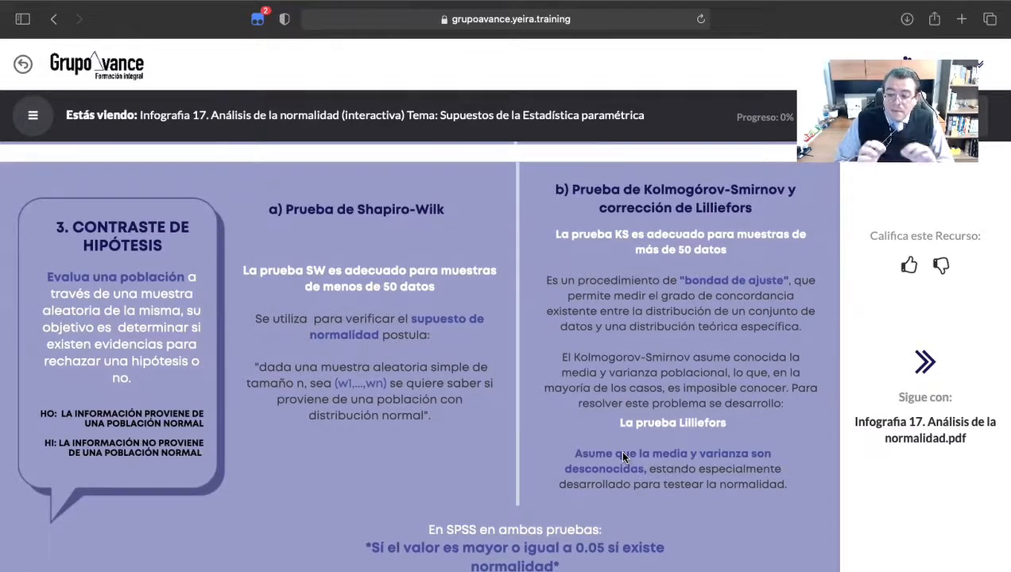
Switch from the browser infographic on normality to the SPSS data editor with Variable normal.sav.
scroll(624, 457, "down", 2)
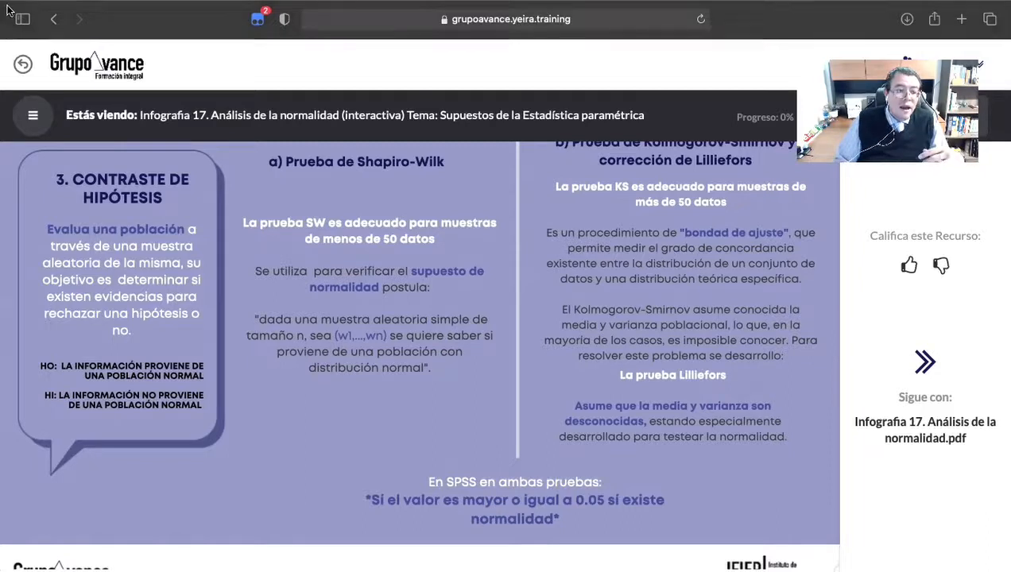
mouse_move(35, 8)
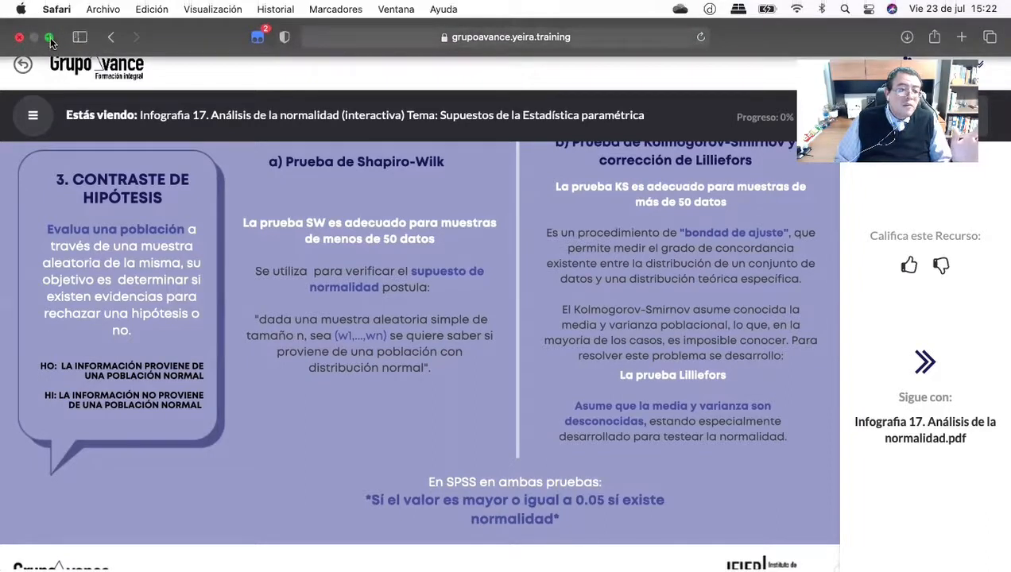
left_click(51, 40)
left_click(98, 36)
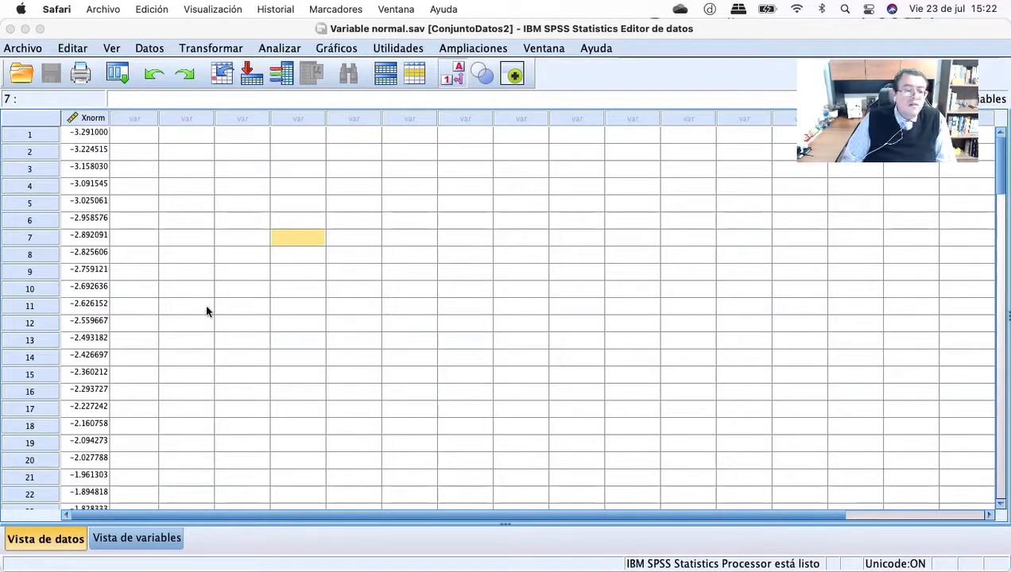
Examine the Xnorm values from the first case to the last in the data view.
scroll(206, 311, "down", 18)
scroll(208, 314, "down", 15)
scroll(207, 314, "up", 20)
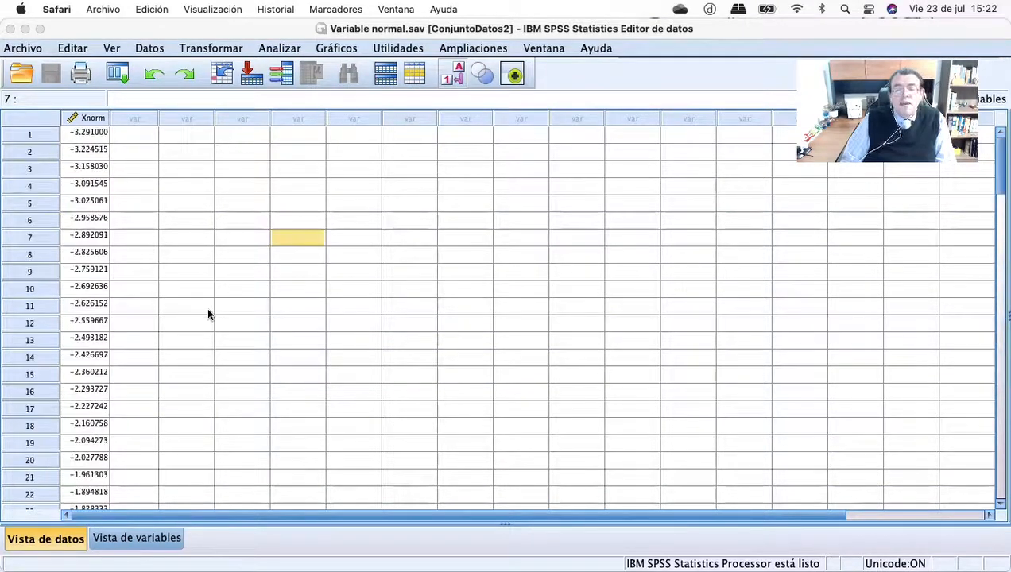
scroll(117, 221, "down", 10)
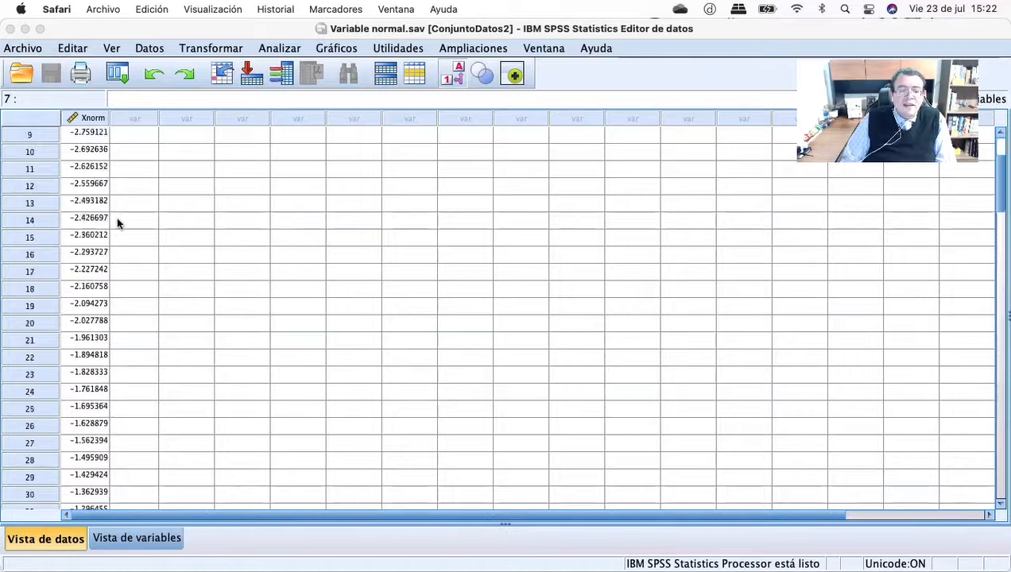
scroll(116, 216, "up", 10)
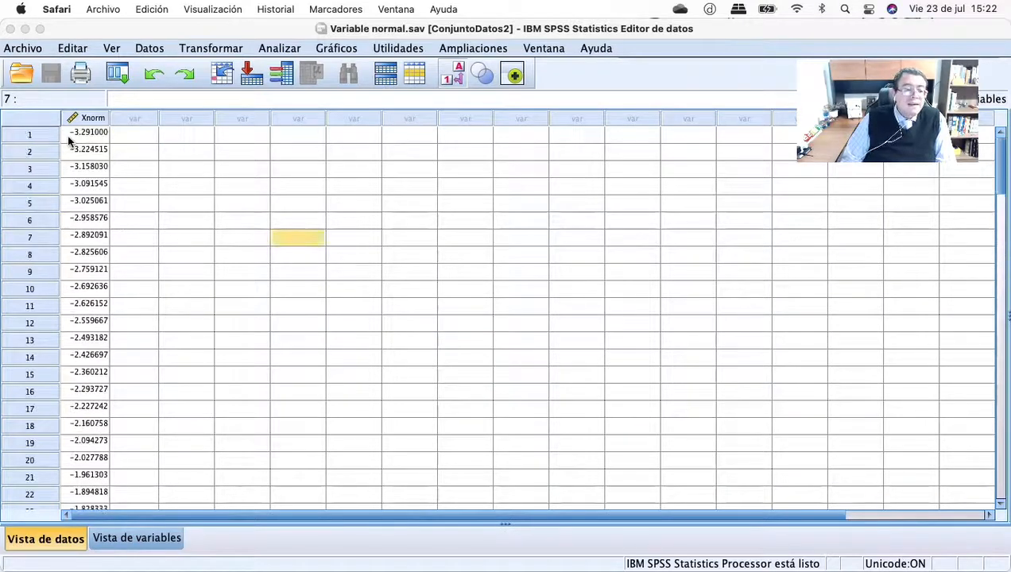
scroll(107, 149, "down", 20)
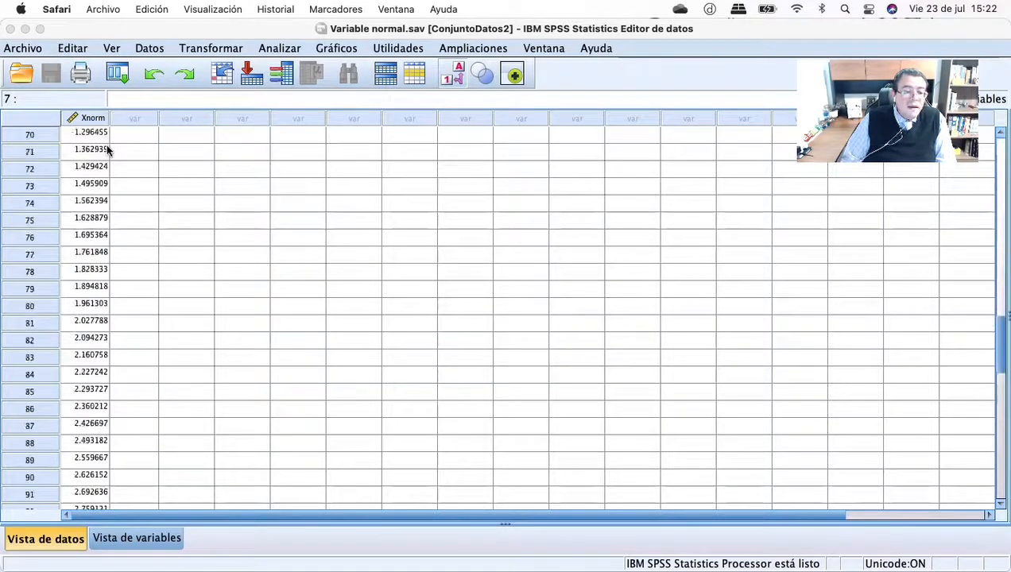
scroll(108, 150, "down", 7)
scroll(125, 168, "up", 18)
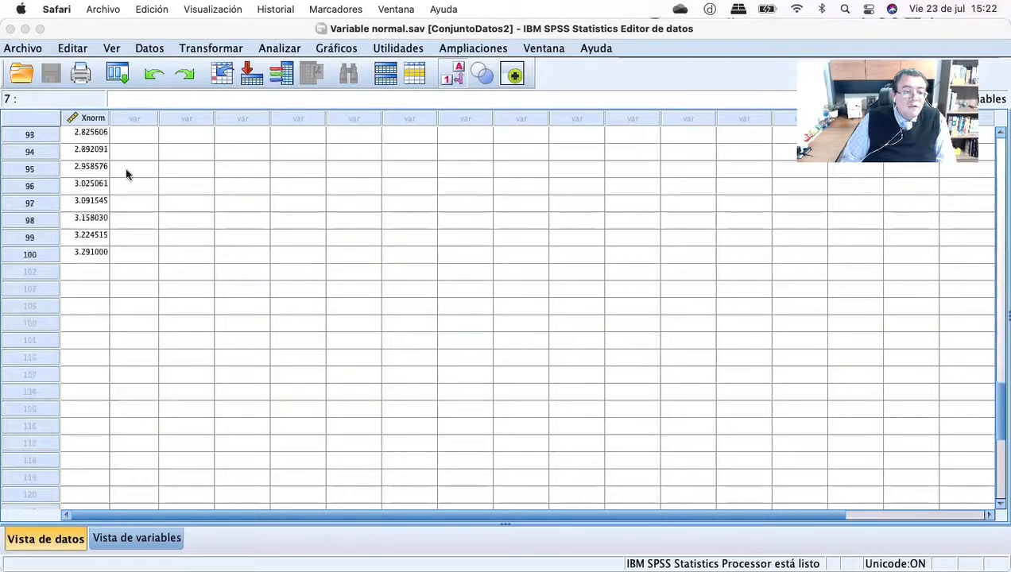
scroll(133, 287, "up", 14)
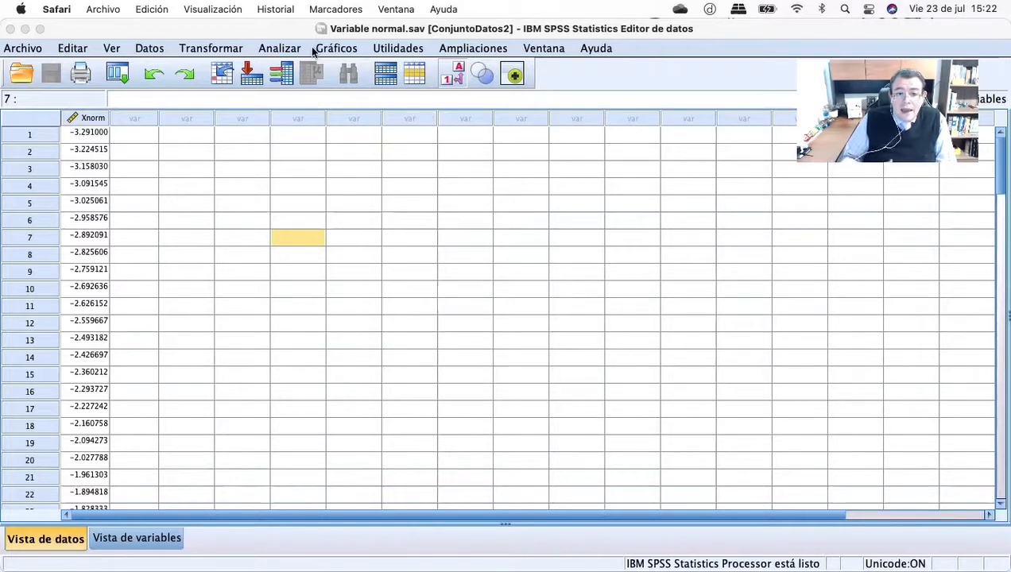
Run the legacy one-sample Kolmogorov-Smirnov test on Variable normal [Xnorm] with Normal as the test distribution.
left_click(268, 49)
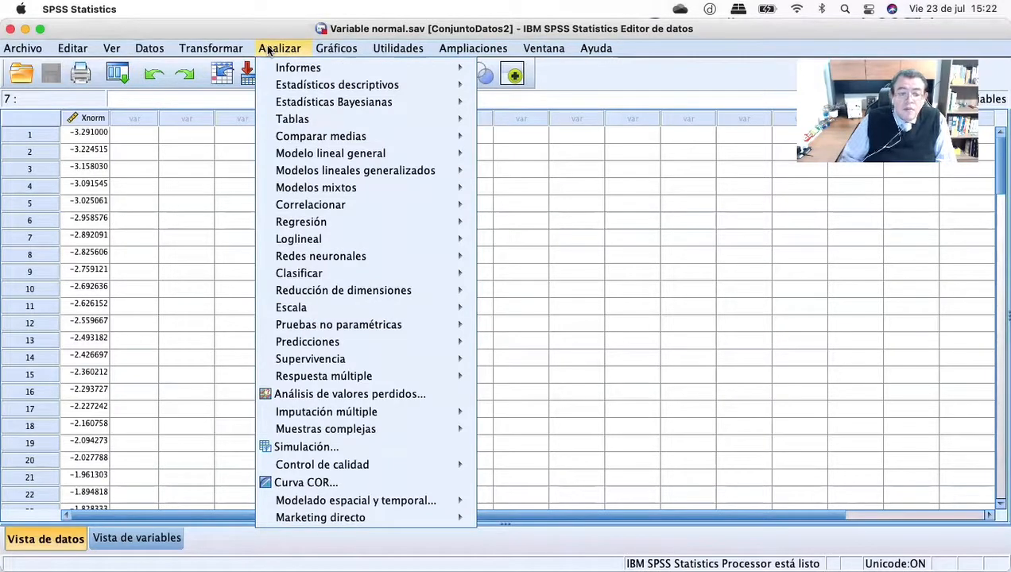
mouse_move(389, 326)
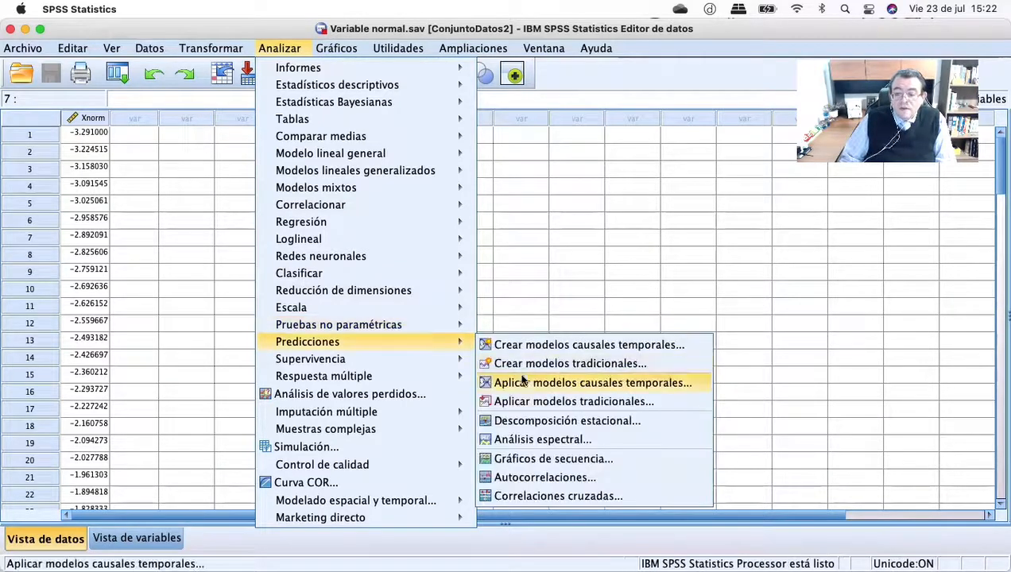
mouse_move(433, 331)
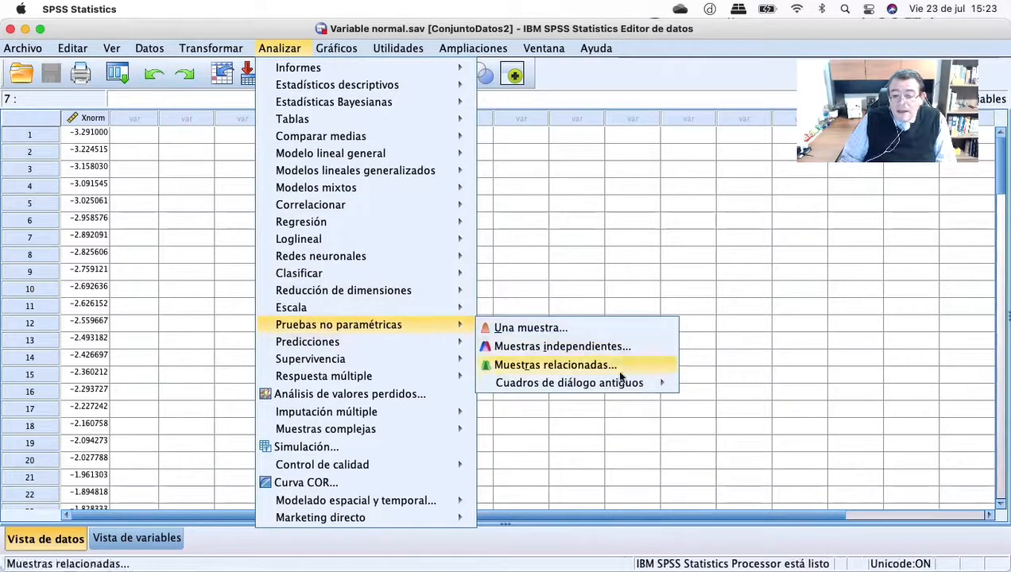
mouse_move(624, 385)
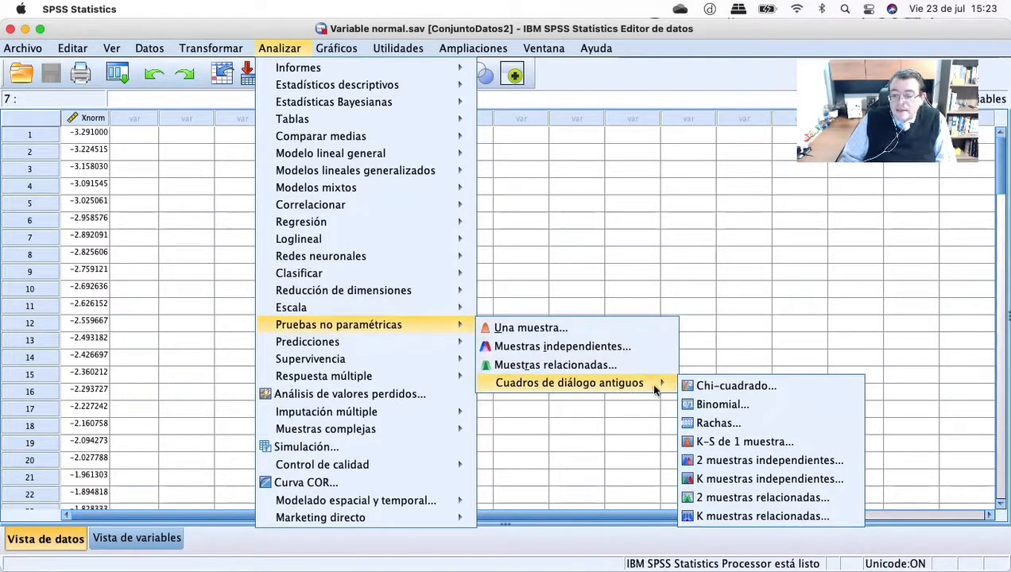
left_click(756, 444)
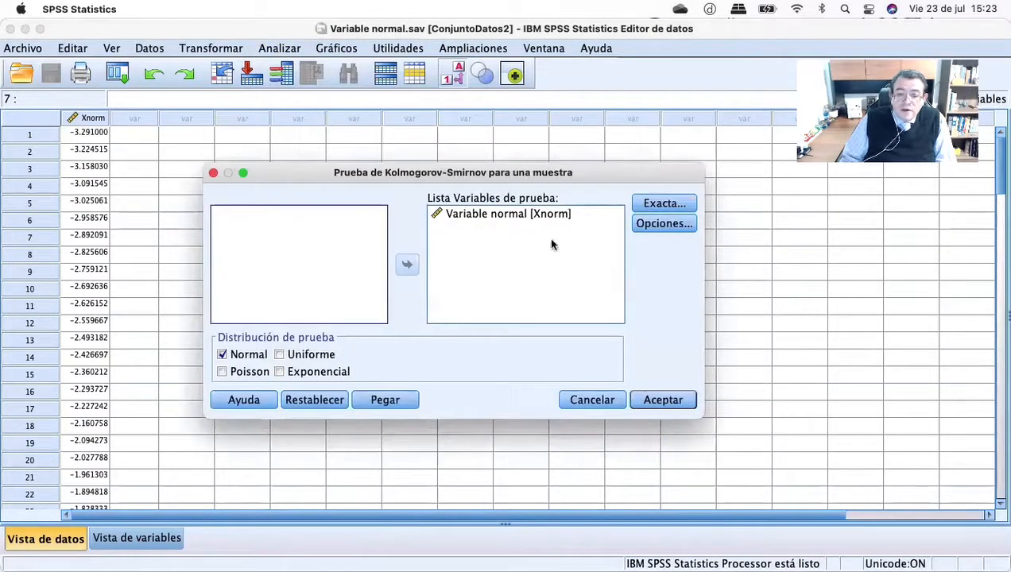
left_click(524, 213)
left_click(407, 265)
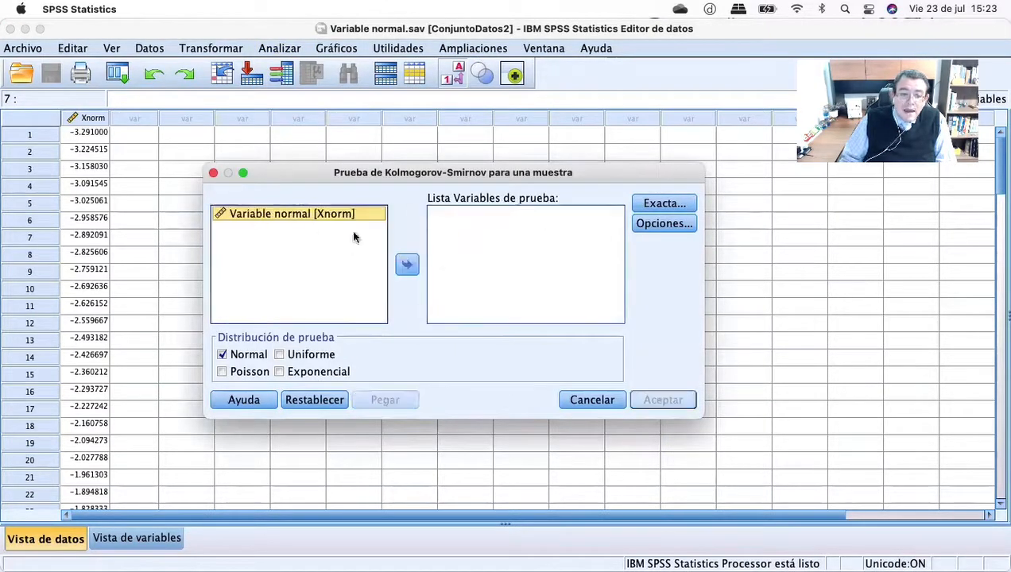
left_click(409, 266)
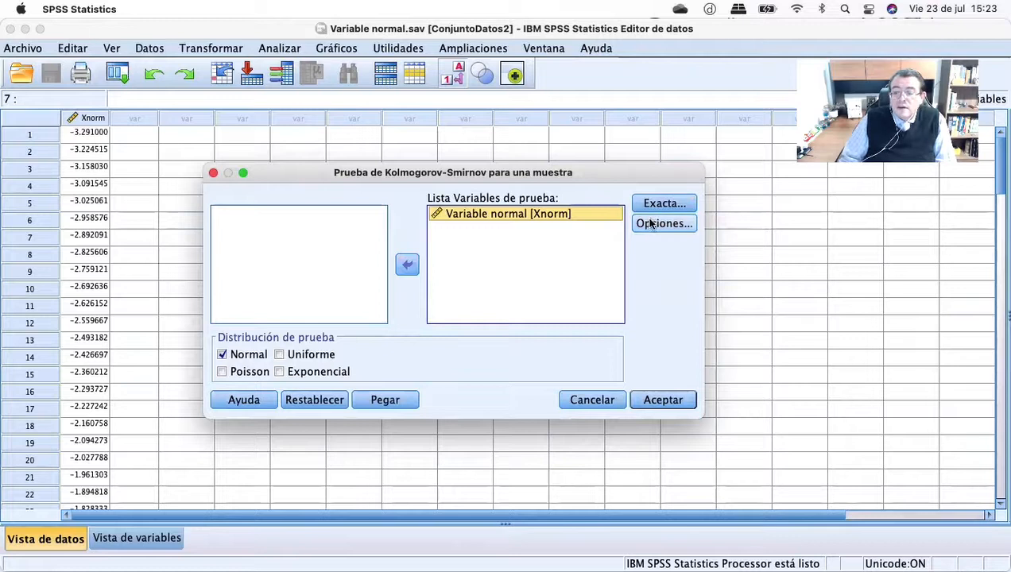
left_click(675, 405)
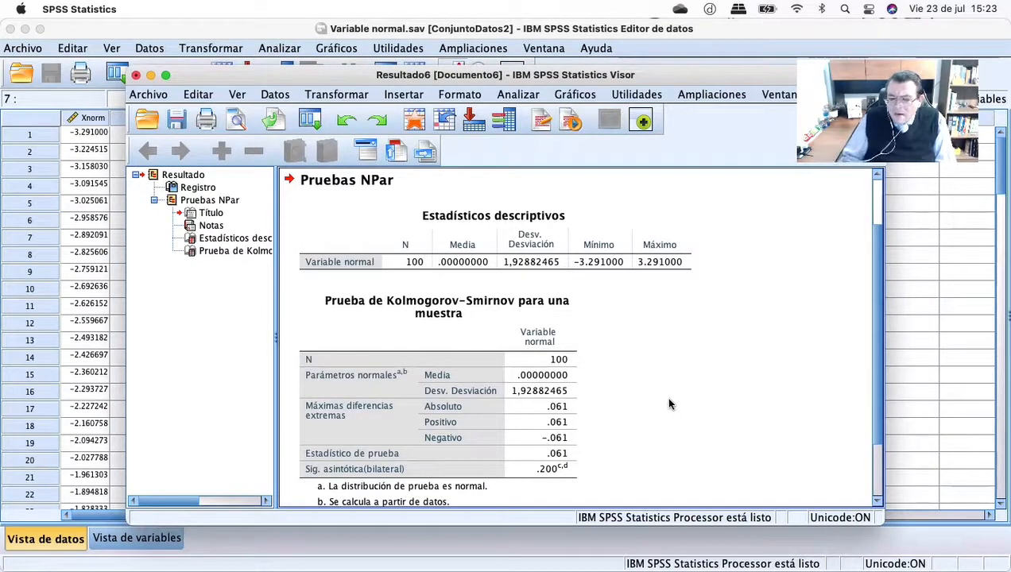
Review the one-sample Kolmogorov-Smirnov table and its footnotes in the output viewer, and minimise the viewer.
scroll(668, 403, "down", 2)
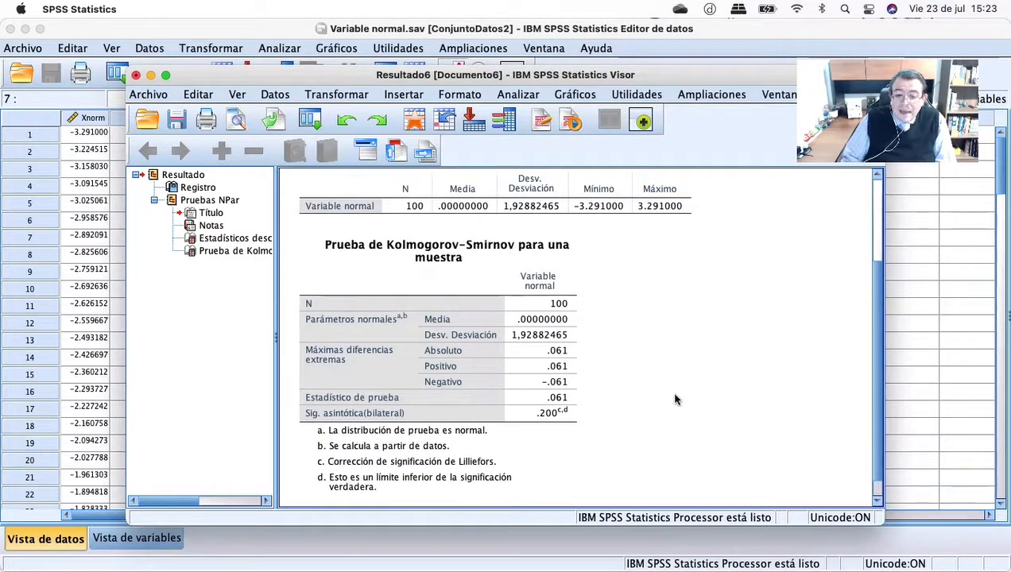
left_click(449, 364)
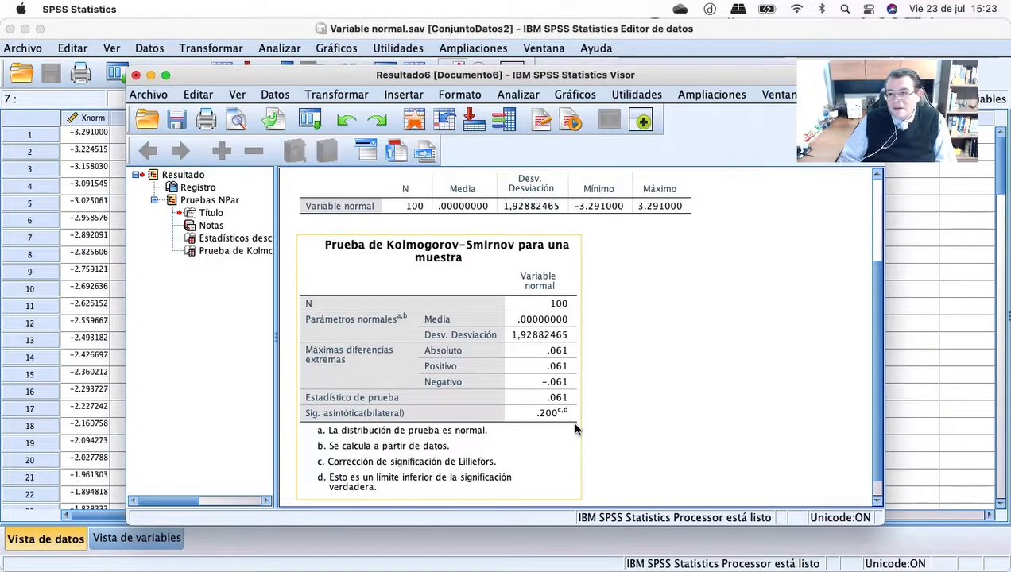
left_click(150, 76)
left_click(336, 49)
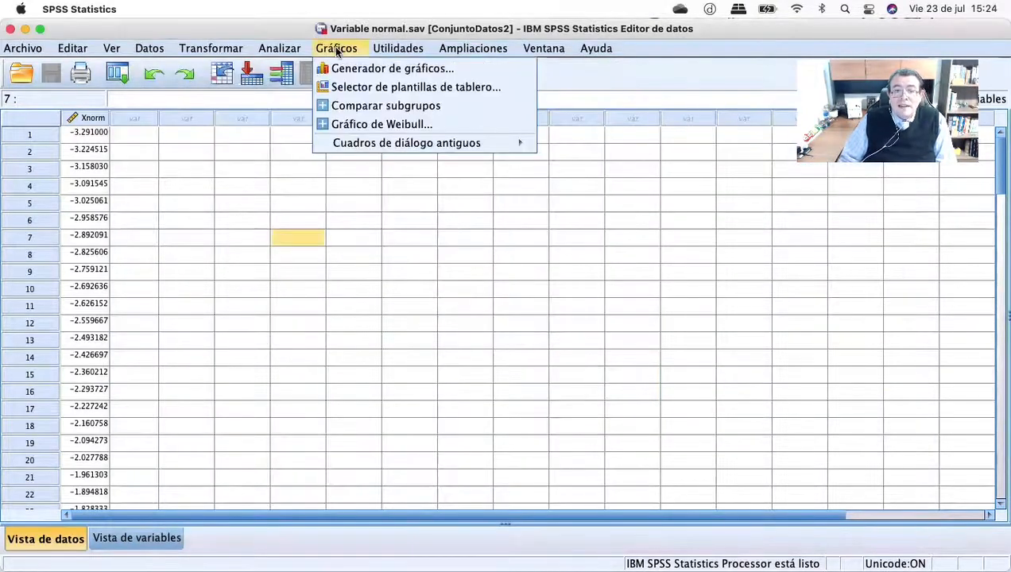
mouse_move(278, 50)
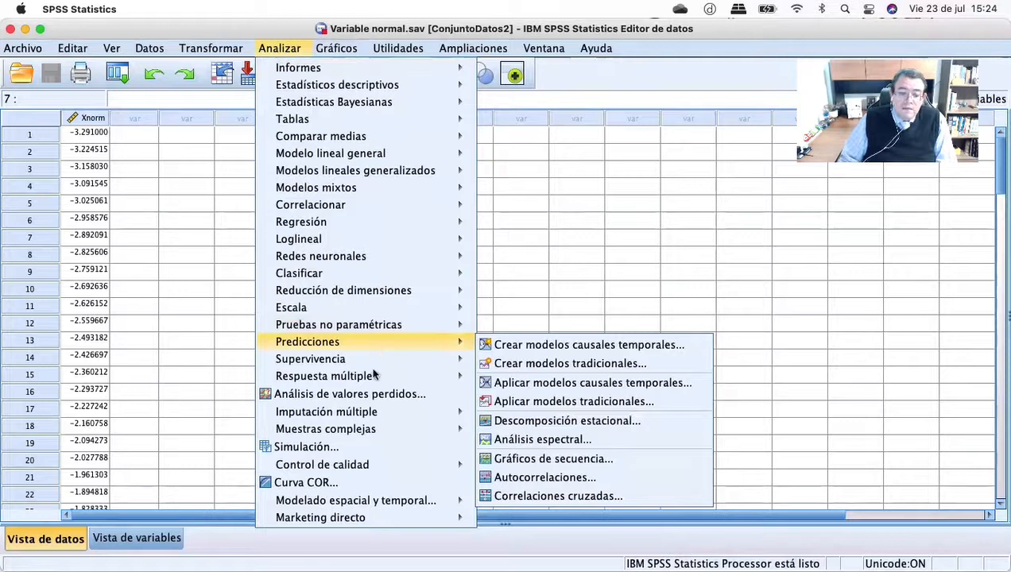
mouse_move(390, 326)
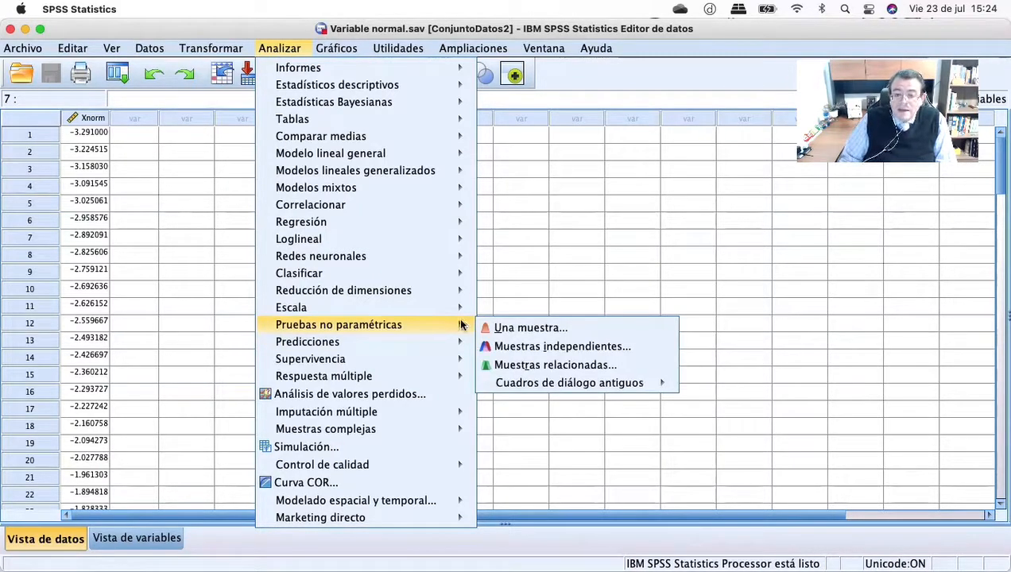
left_click(516, 330)
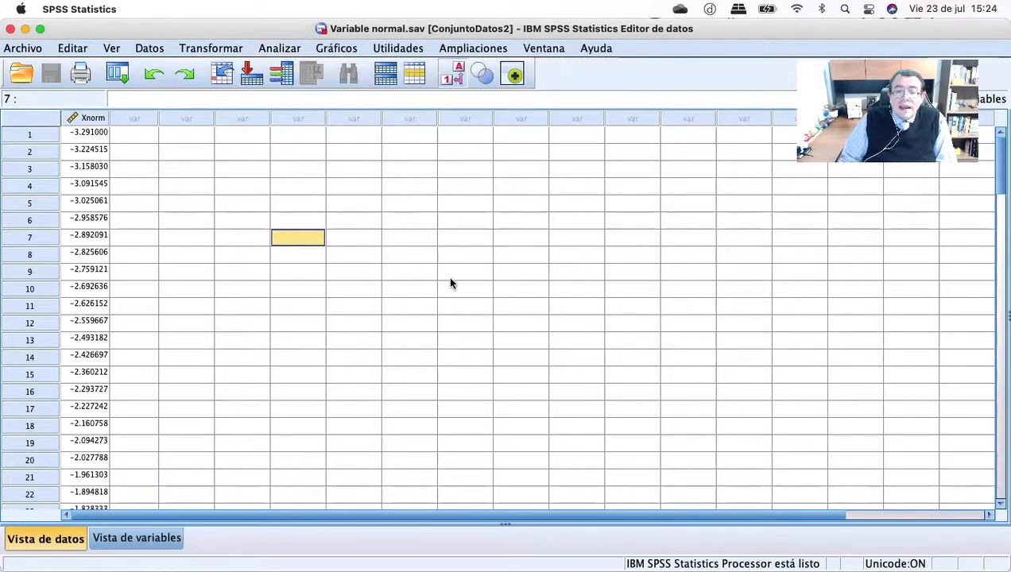
Run the one-sample nonparametric test with the objective of automatically comparing observed data with the hypothesised value.
left_click(288, 47)
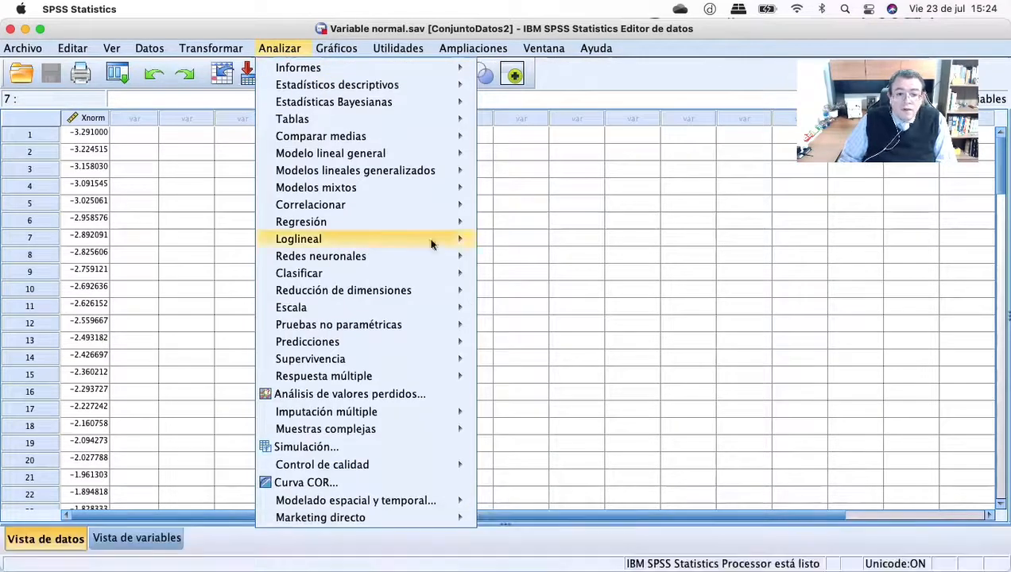
mouse_move(442, 326)
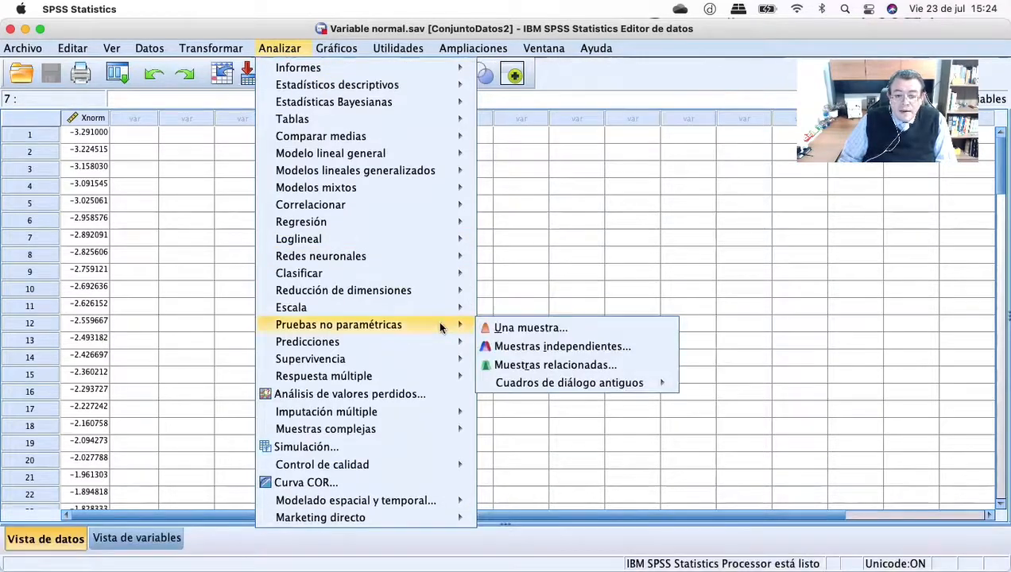
left_click(540, 329)
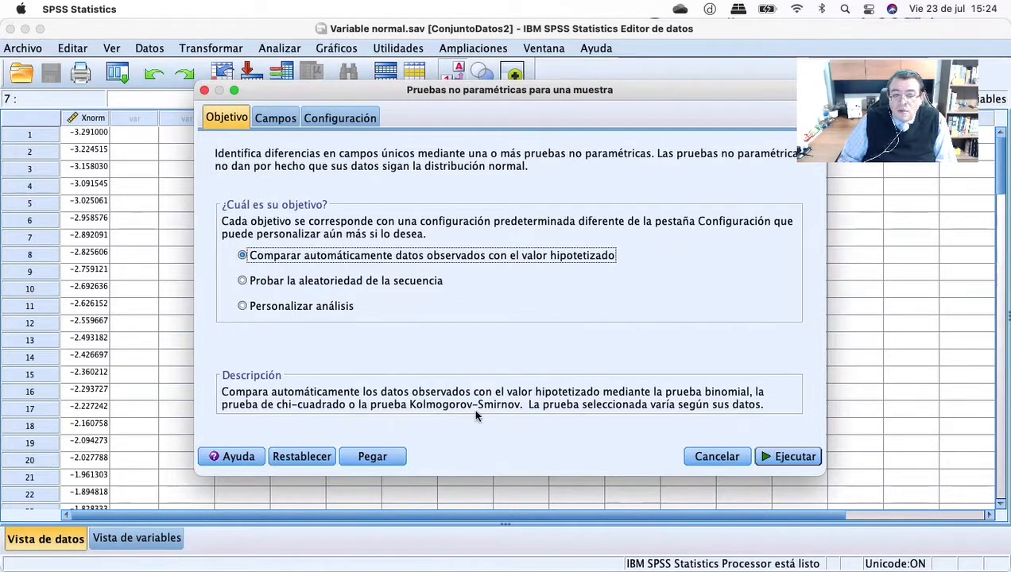
left_click(795, 459)
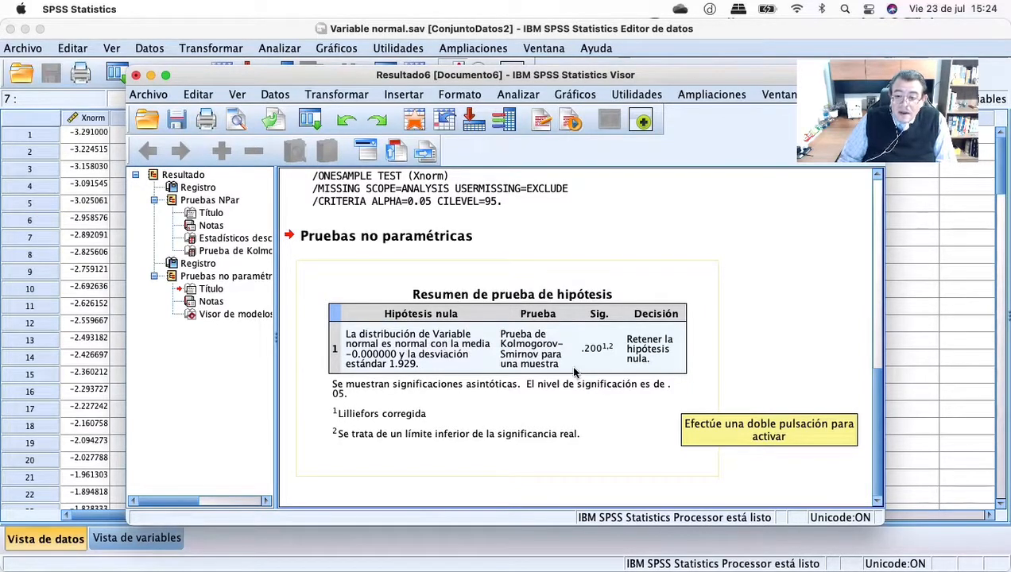
Compare the hypothesis test summary with the earlier Kolmogorov-Smirnov table in the output, and minimise the viewer.
scroll(588, 367, "up", 10)
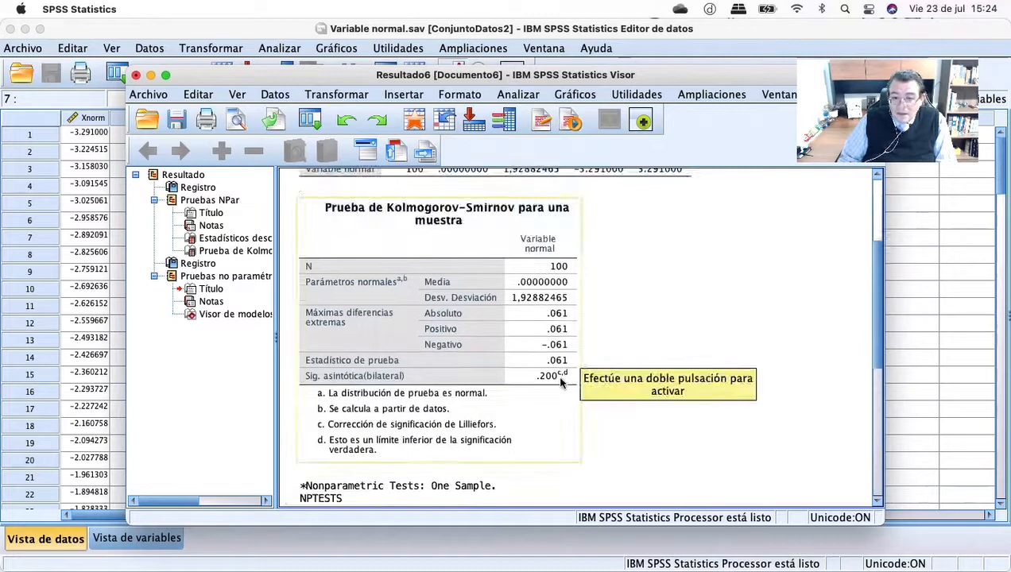
scroll(560, 384, "down", 10)
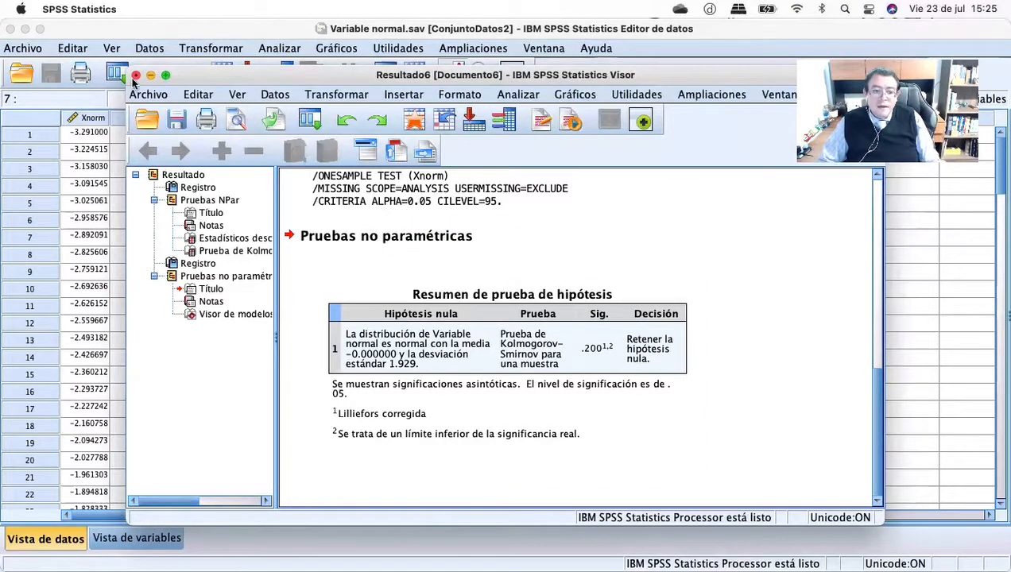
left_click(149, 76)
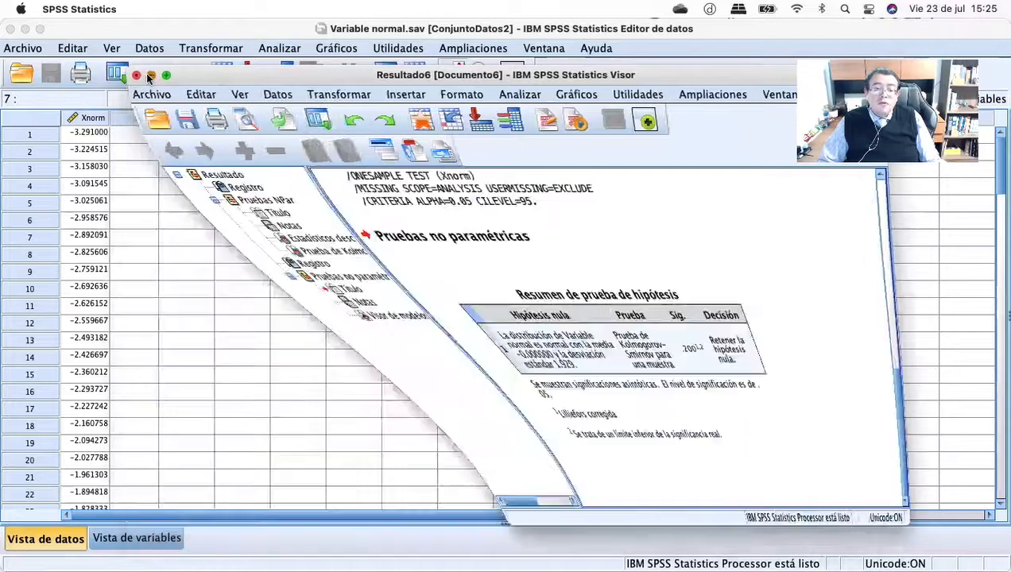
Generate a Q-Q plot of Variable normal [Xnorm] with Normal as the test distribution, parameters estimated from the data and Blom's proportion formula.
left_click(343, 49)
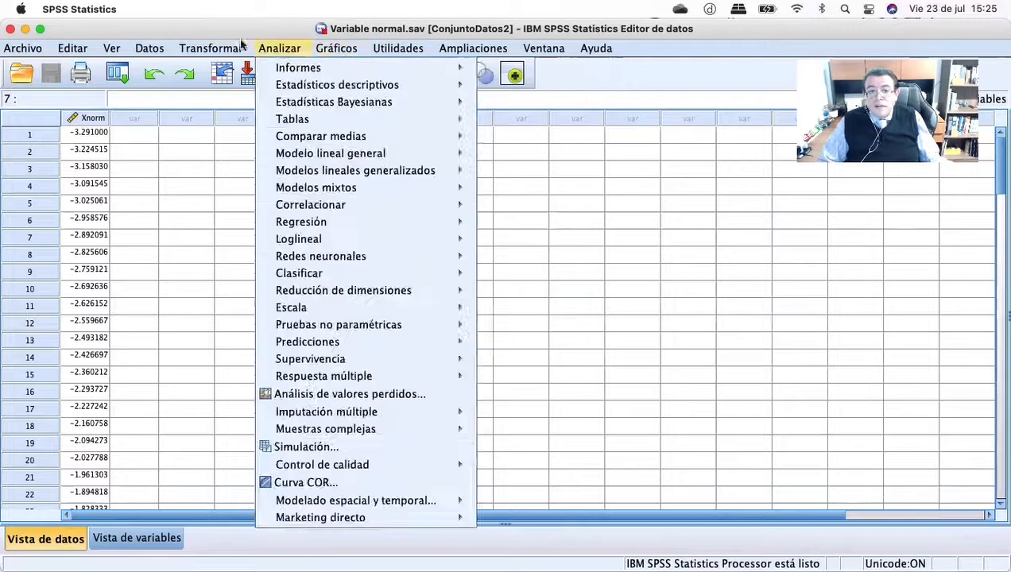
mouse_move(279, 49)
mouse_move(281, 85)
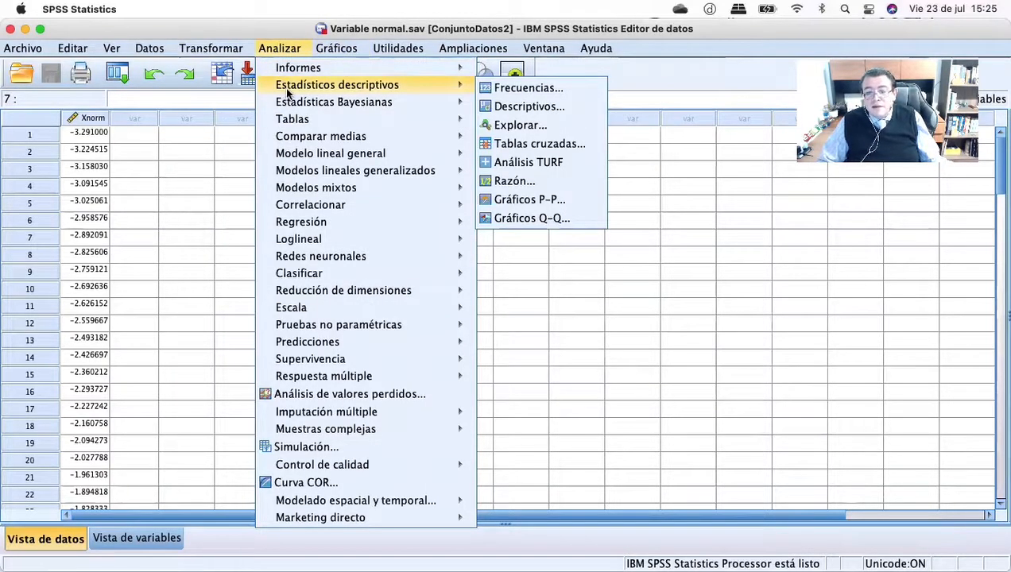
left_click(552, 219)
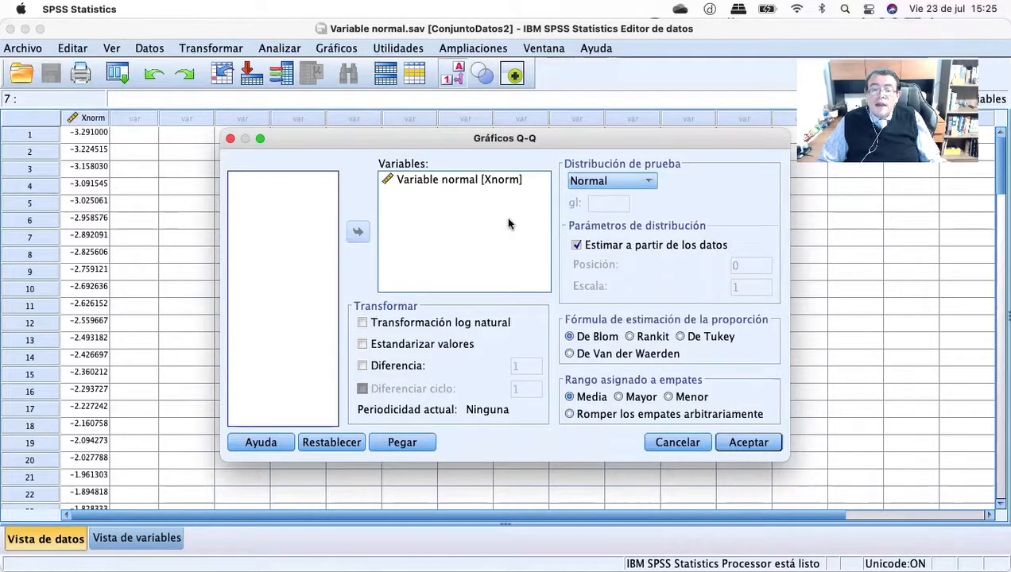
left_click(390, 180)
left_click(358, 231)
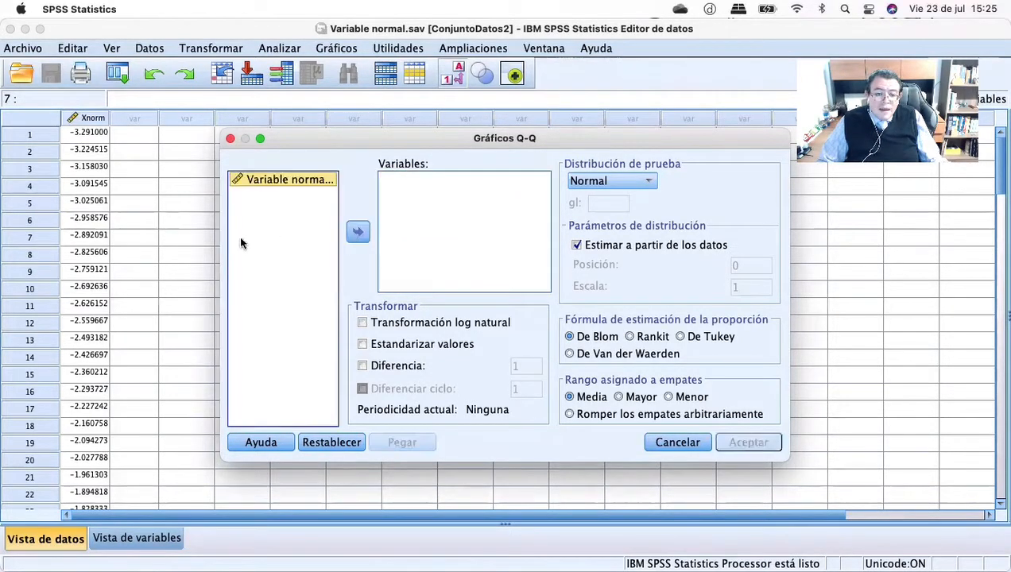
left_click(357, 231)
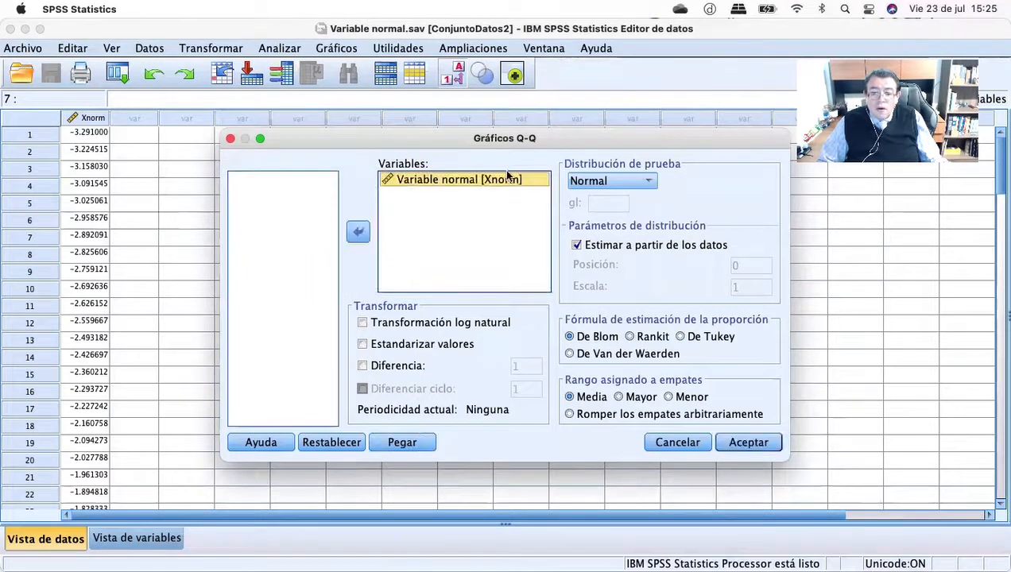
left_click(602, 182)
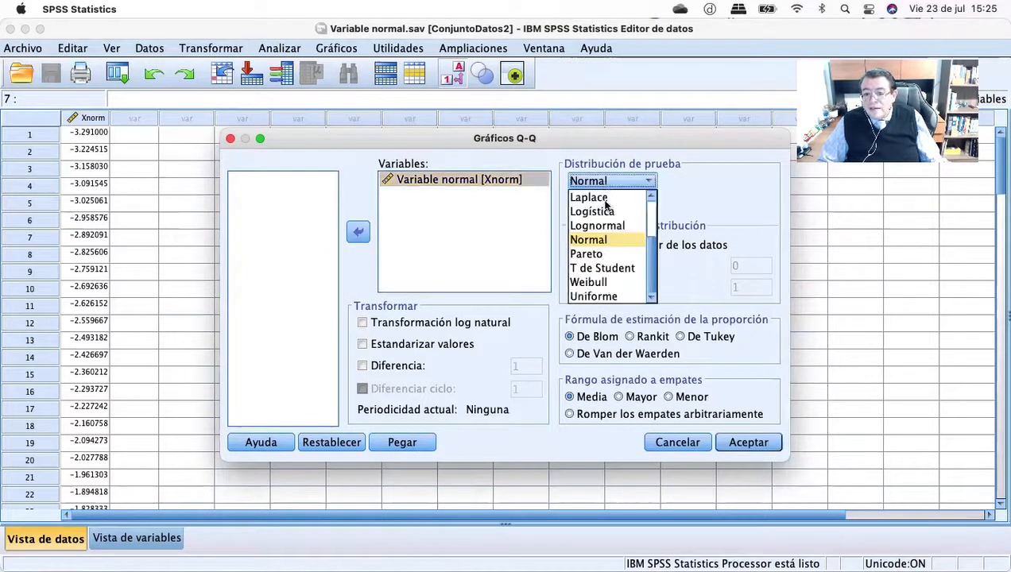
left_click(607, 240)
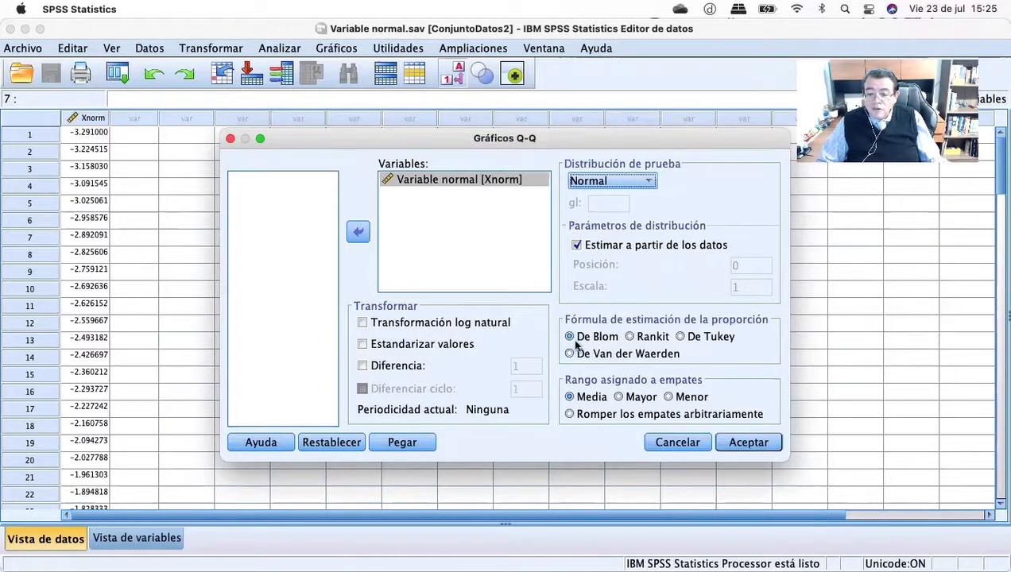
left_click(747, 442)
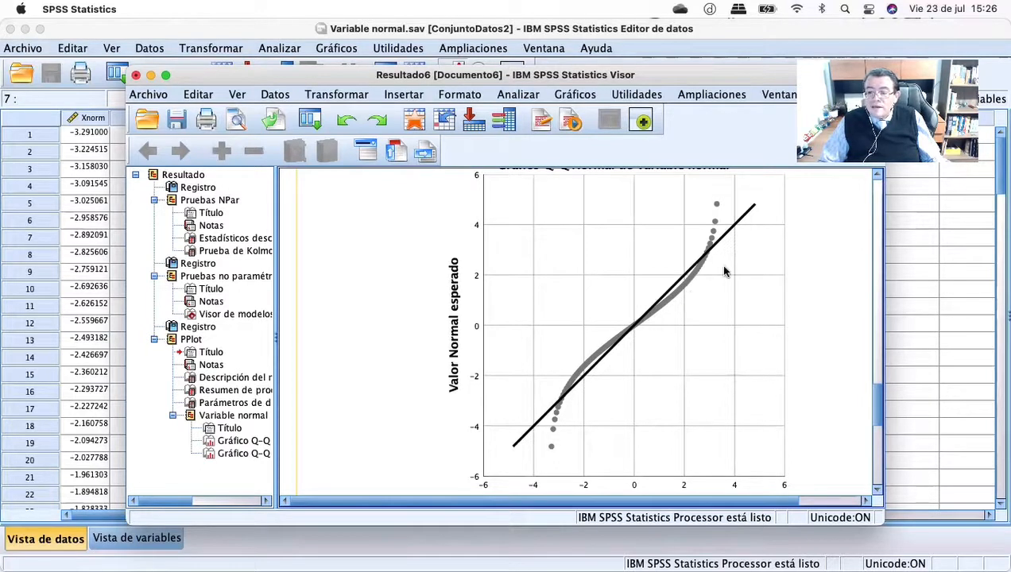
Enlarge the output viewer, examine the normal and detrended Q-Q plots and the model description tables, and minimise the viewer.
scroll(725, 272, "up", 3)
left_click_drag(880, 520, 985, 555)
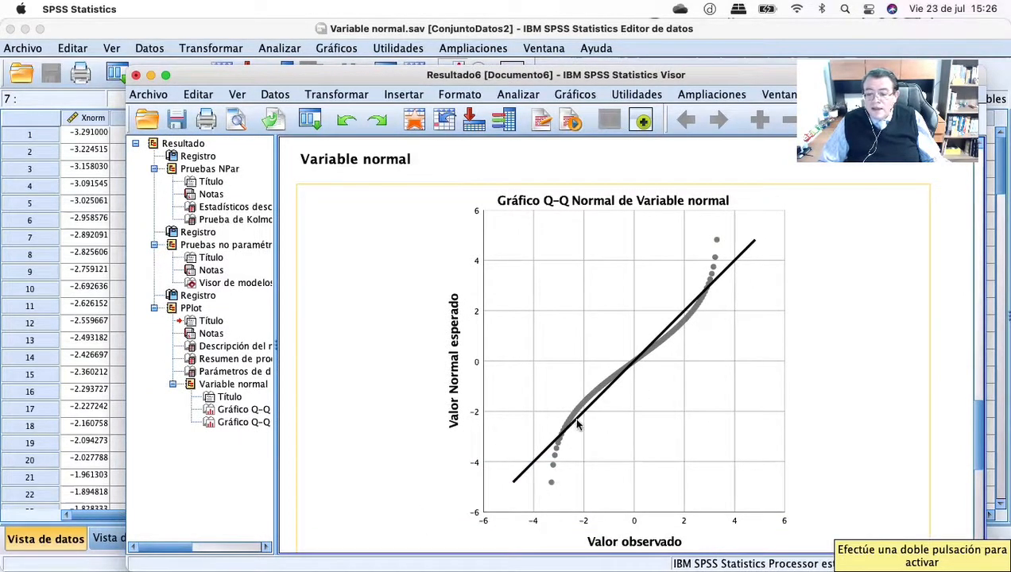
scroll(599, 431, "down", 1)
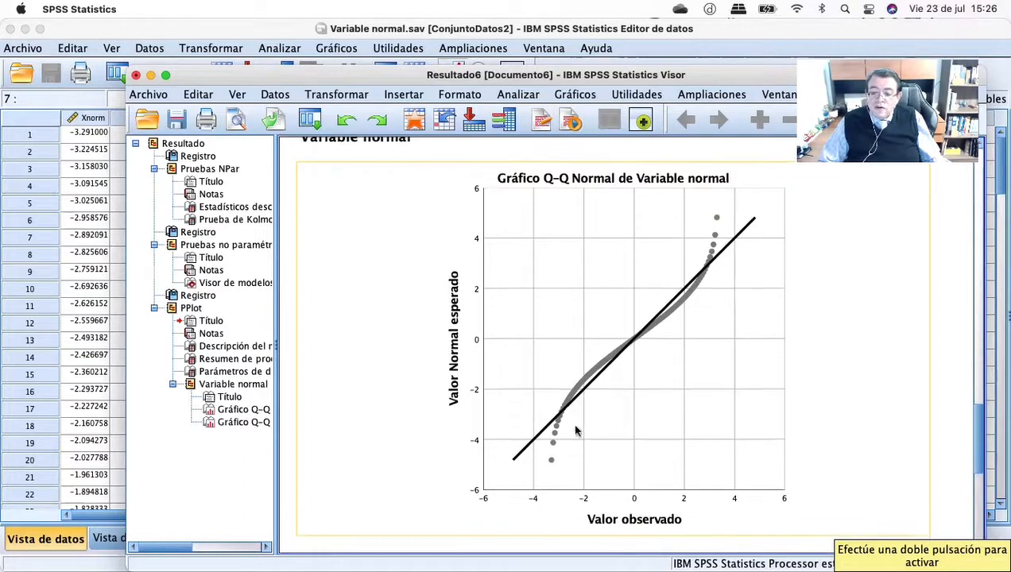
scroll(620, 405, "down", 5)
scroll(661, 384, "down", 3)
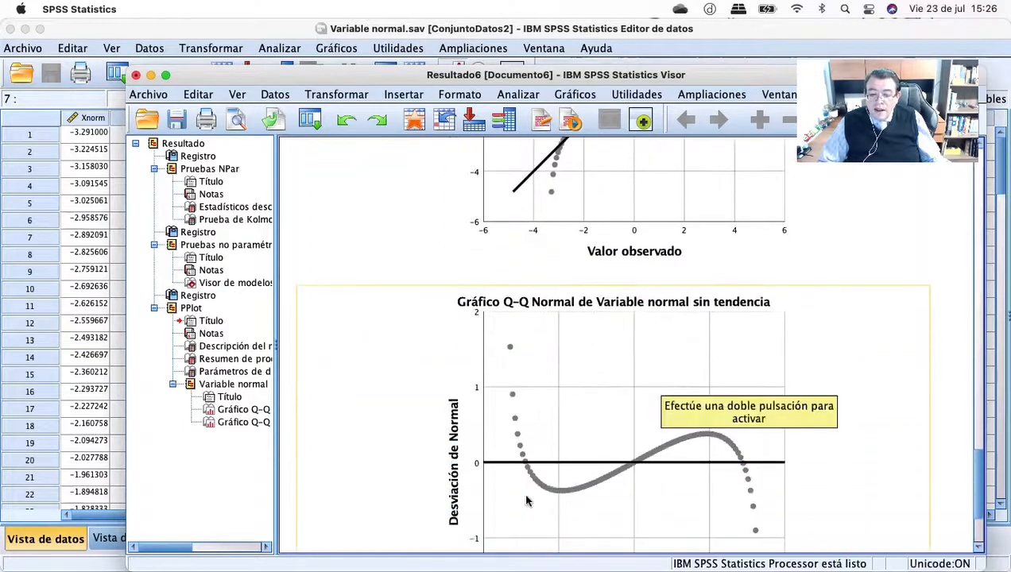
scroll(490, 468, "down", 2)
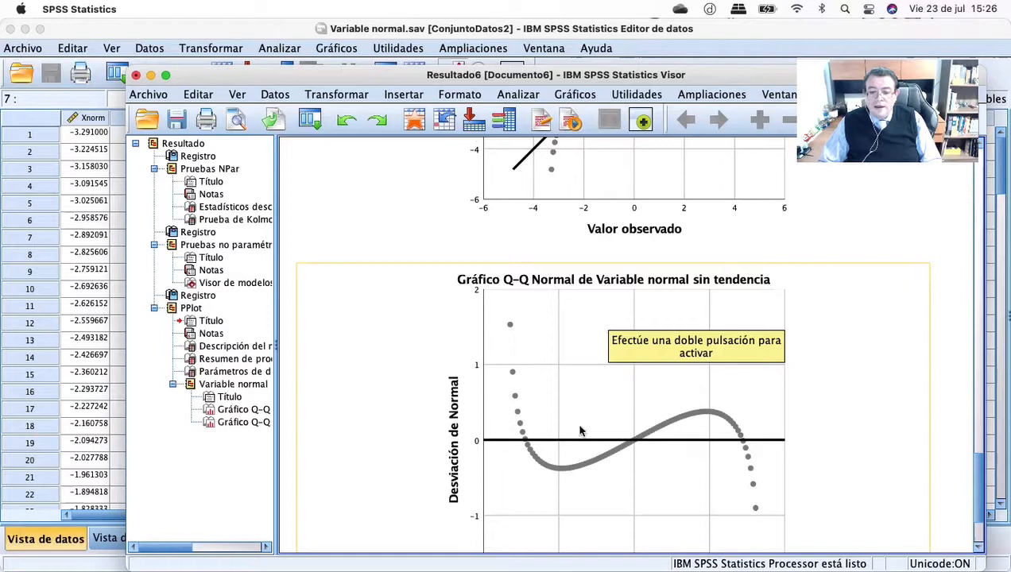
scroll(700, 419, "up", 5)
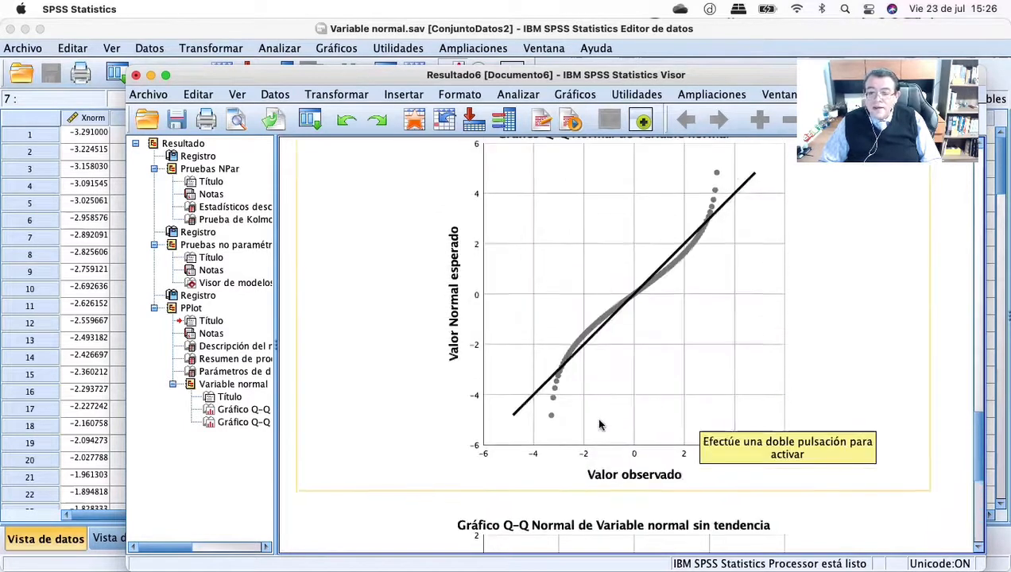
scroll(538, 273, "up", 8)
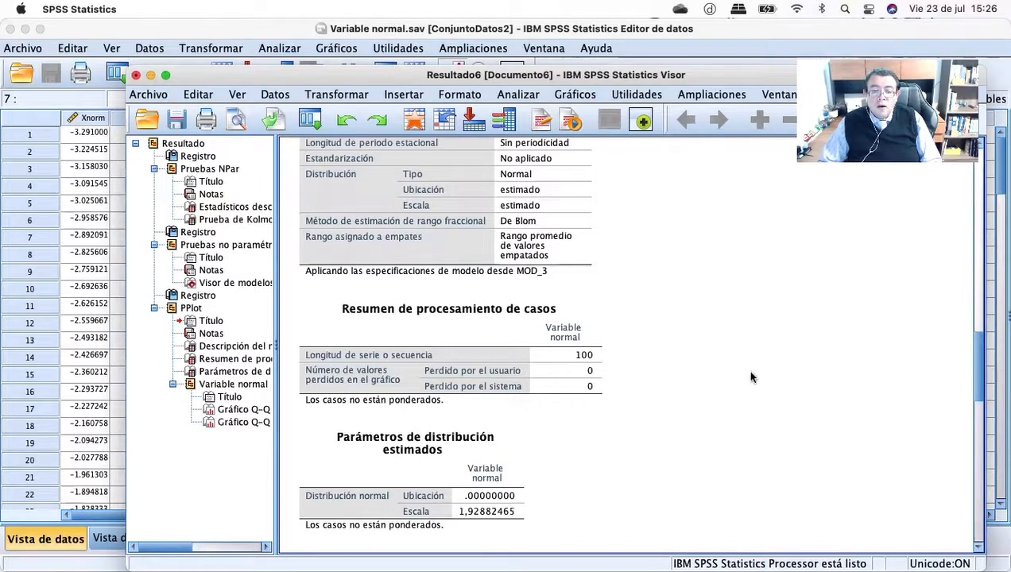
scroll(745, 369, "up", 5)
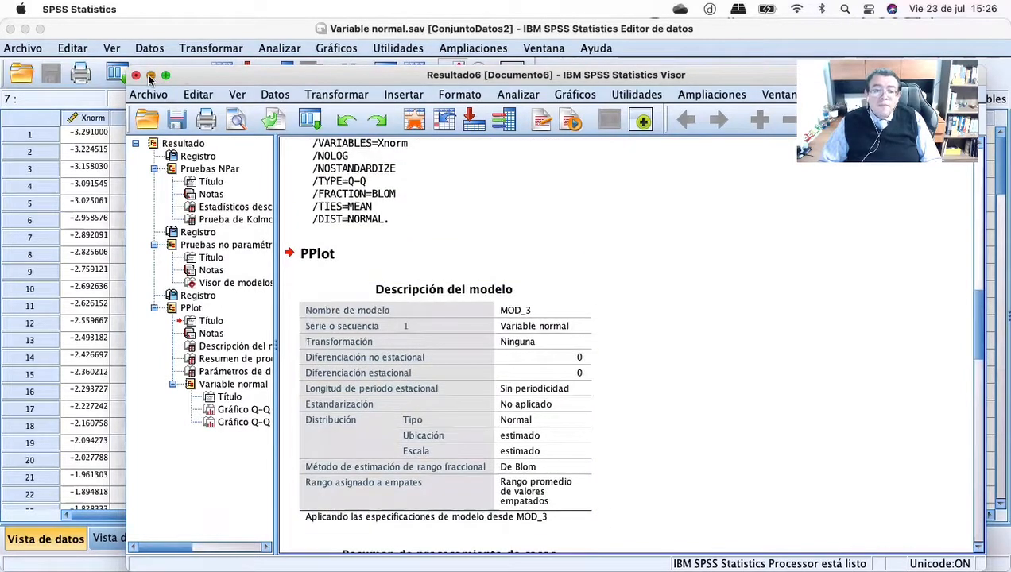
left_click(150, 75)
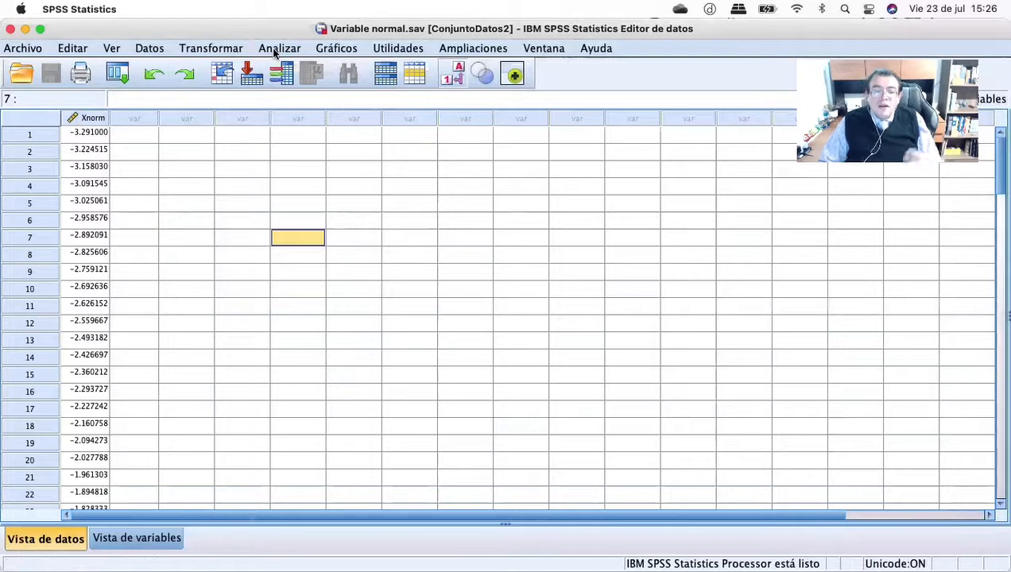
left_click(275, 50)
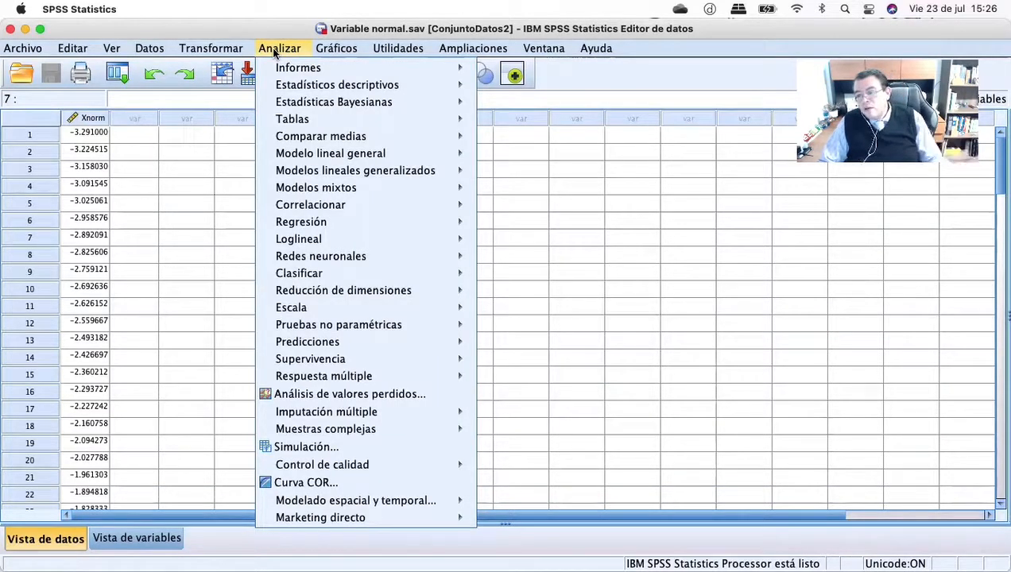
left_click(275, 51)
left_click(277, 50)
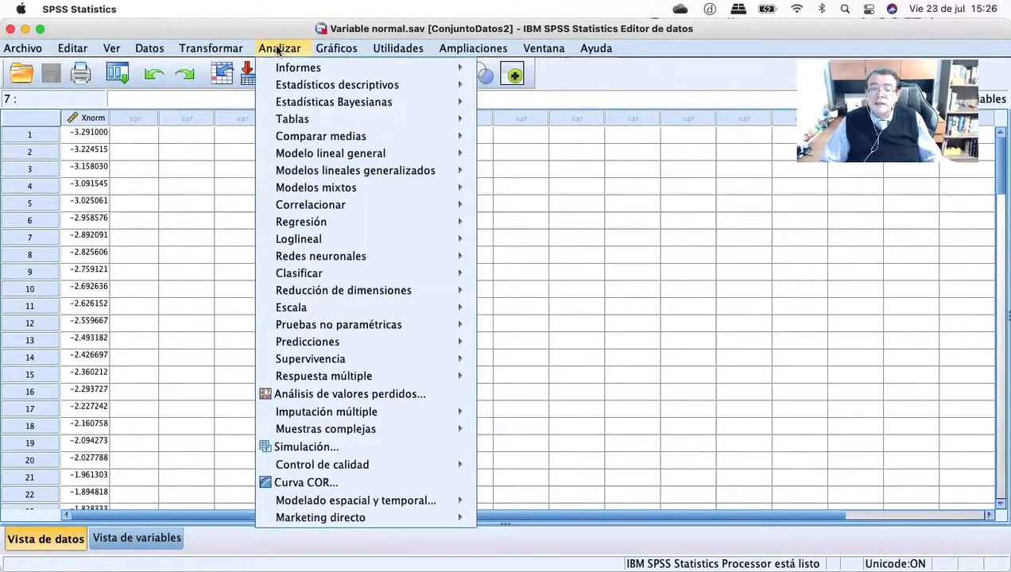
mouse_move(279, 66)
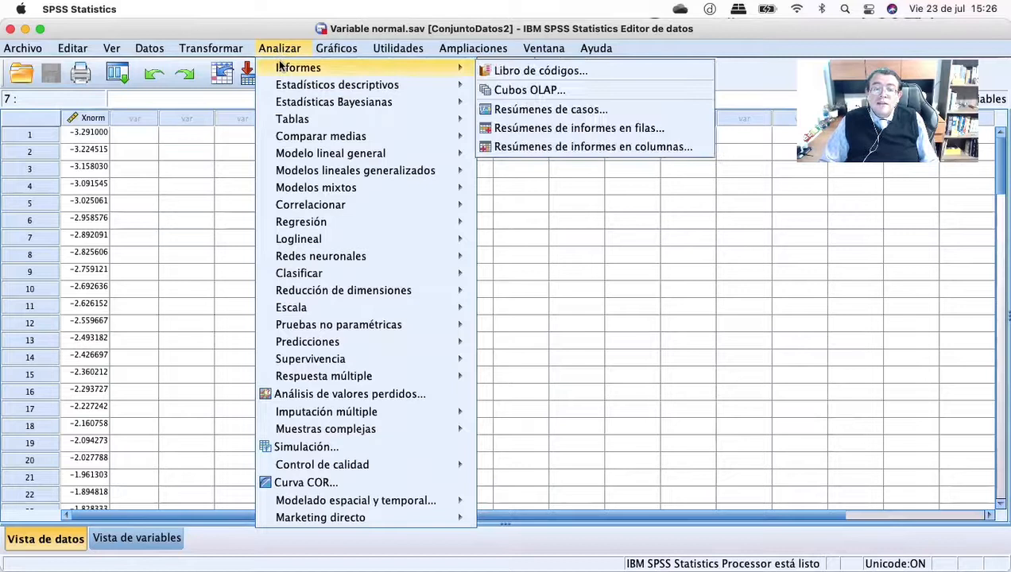
mouse_move(278, 88)
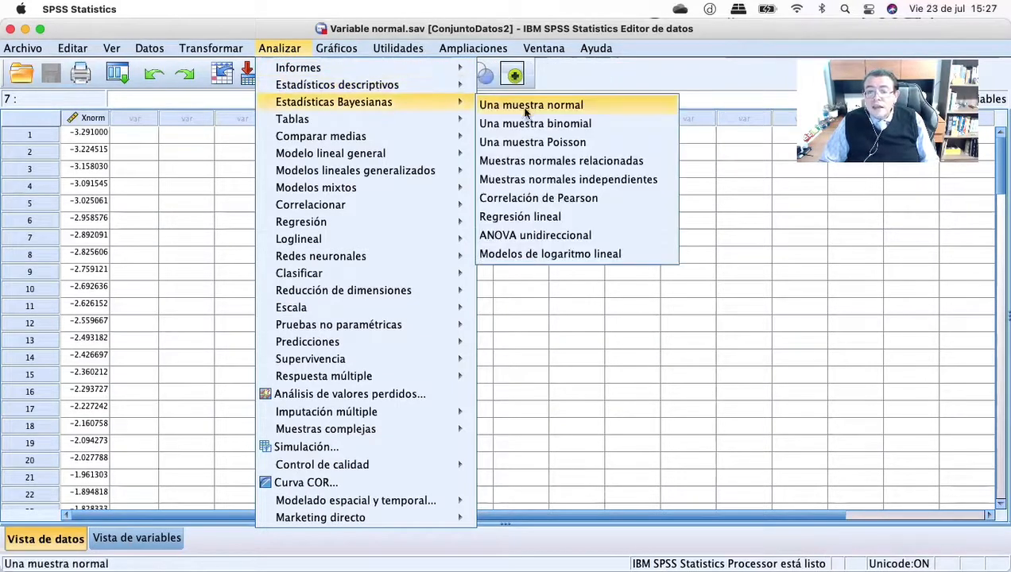
left_click(132, 273)
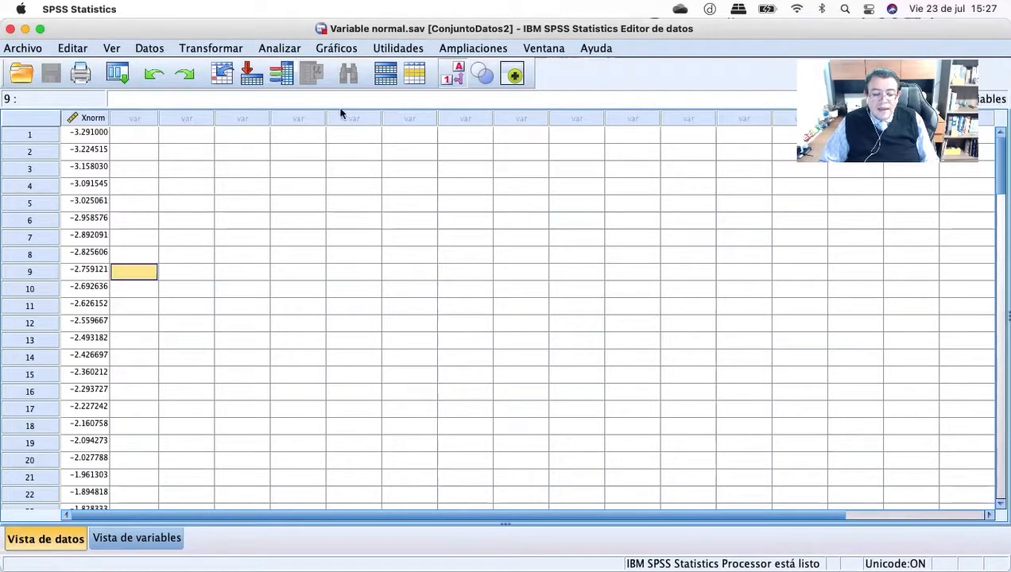
left_click(355, 375)
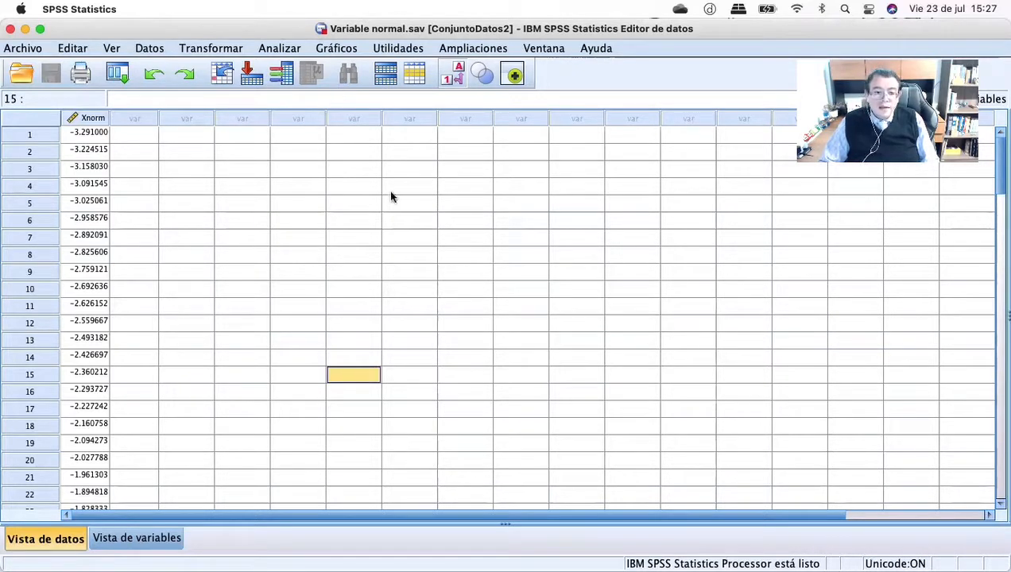
Set up an Explore analysis with Variable normal [Xnorm] in the dependent list.
left_click(306, 50)
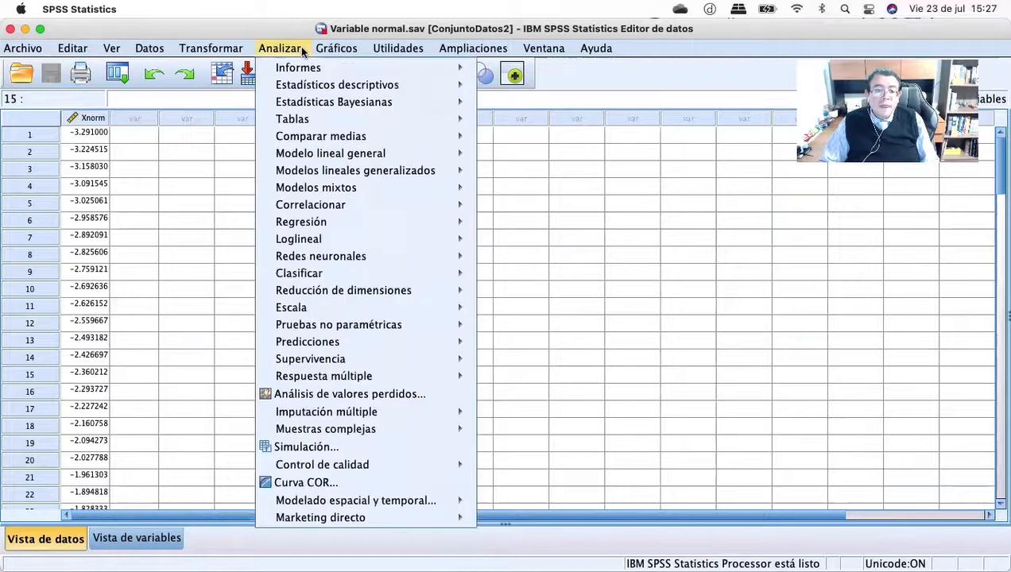
mouse_move(378, 85)
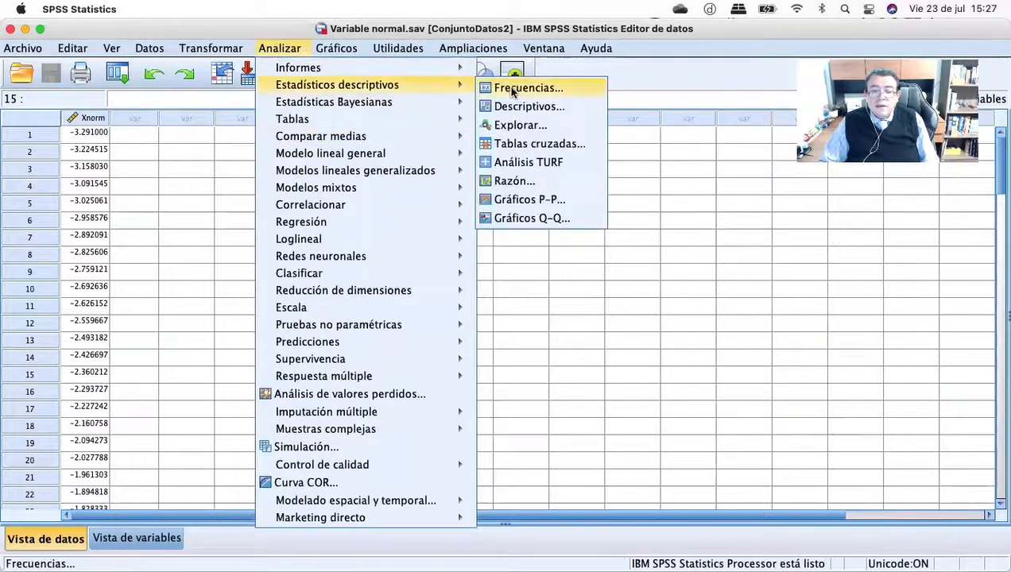
left_click(517, 125)
left_click(461, 153)
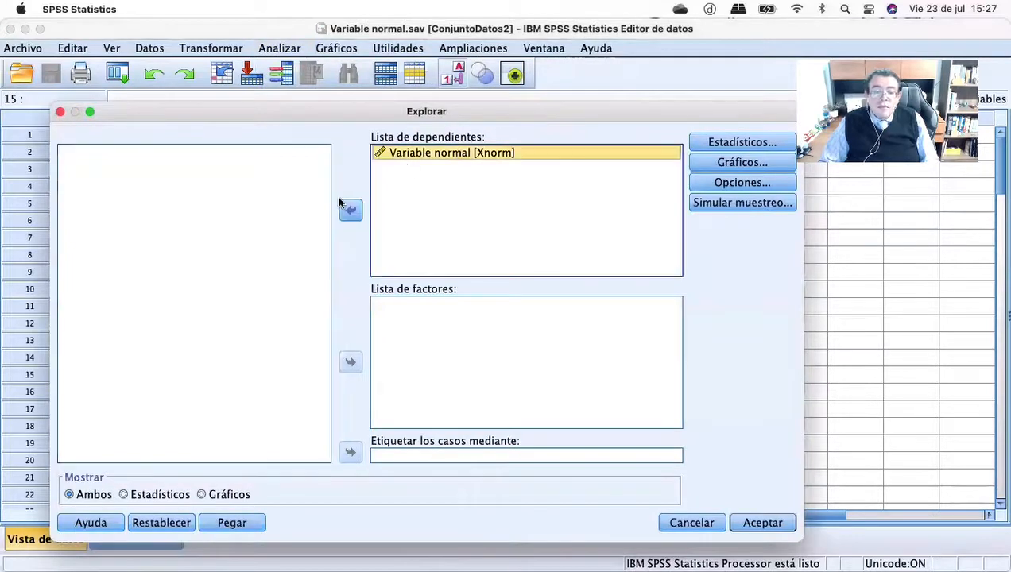
left_click(341, 205)
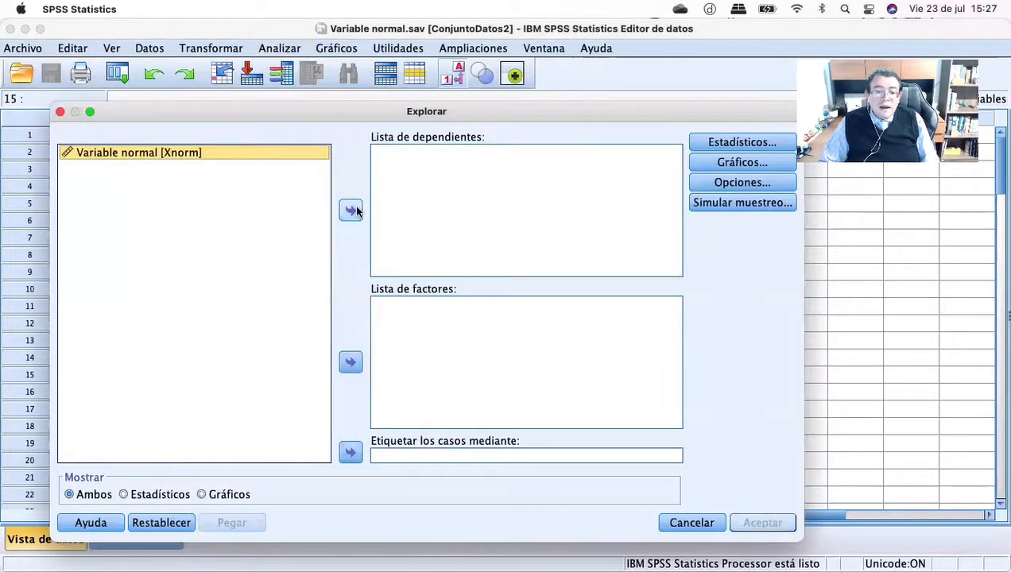
left_click(352, 211)
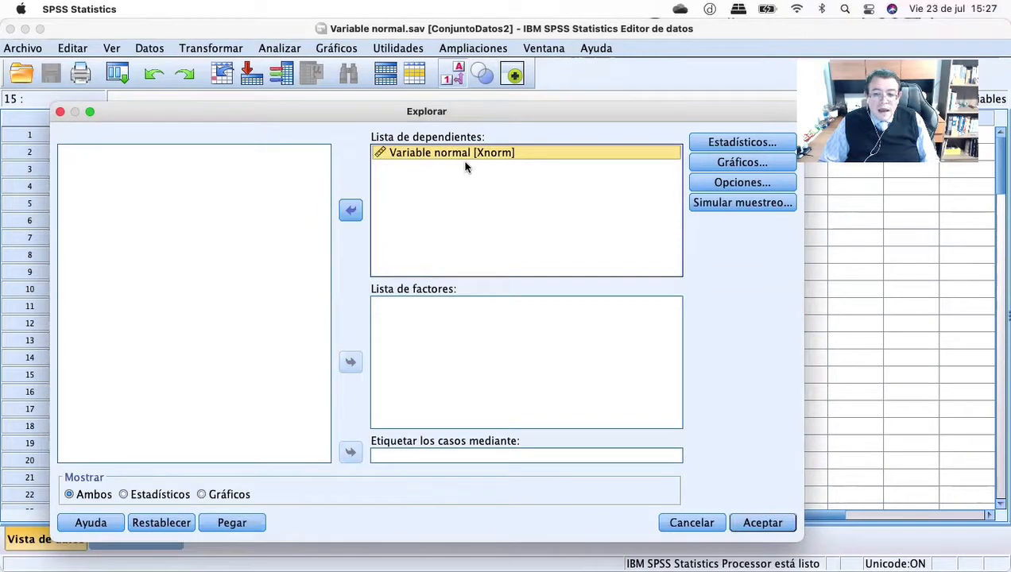
Run Explore for both statistics and plots, with descriptives at a 95% confidence interval, a histogram and normality plots with tests.
left_click(710, 142)
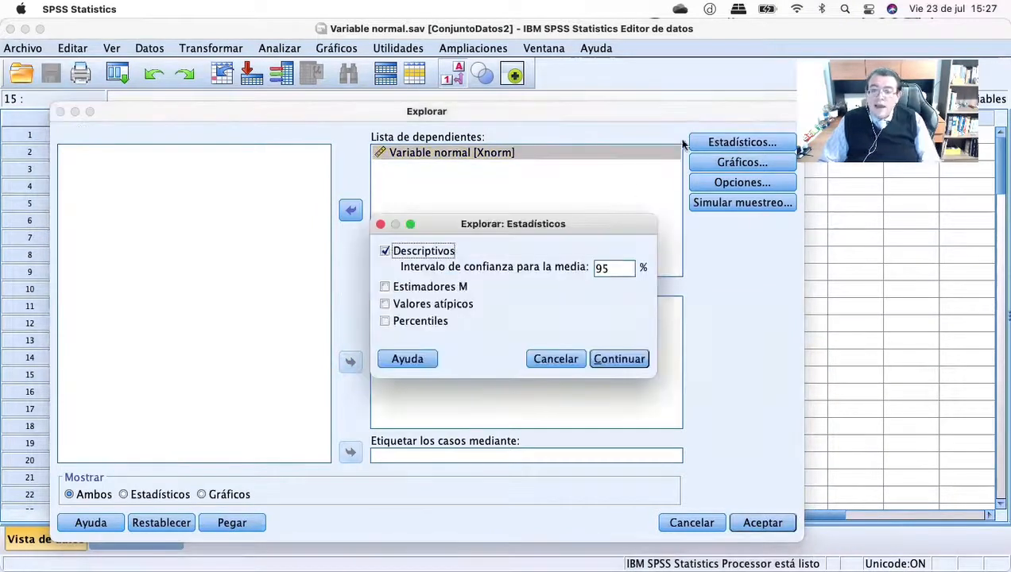
left_click(617, 358)
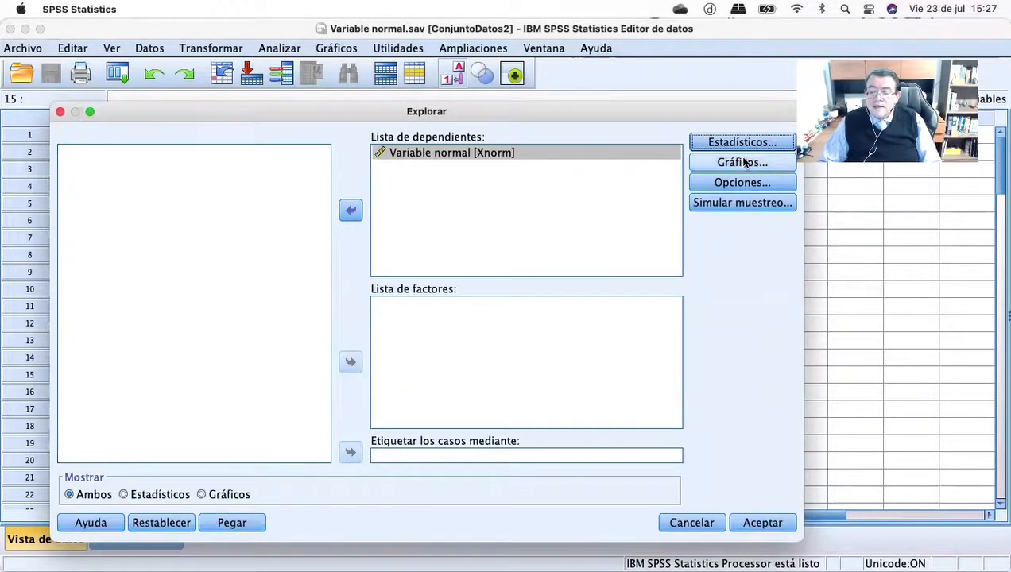
left_click(743, 163)
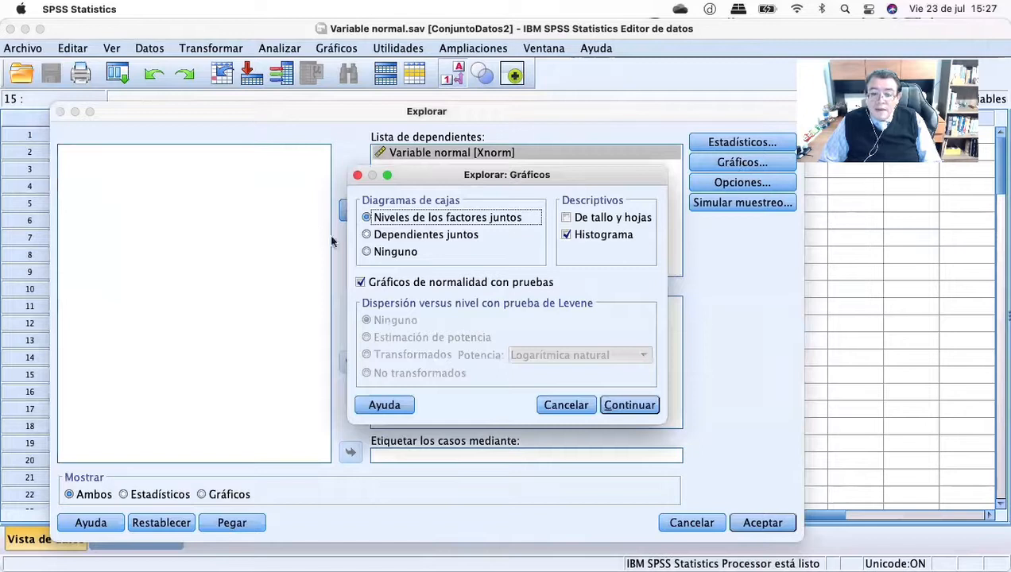
left_click(567, 236)
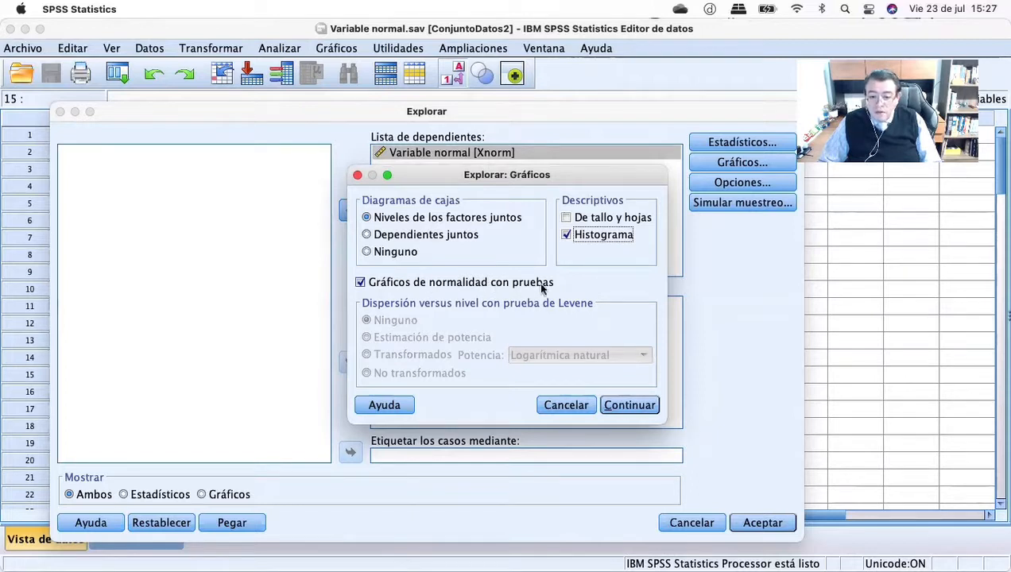
left_click(641, 409)
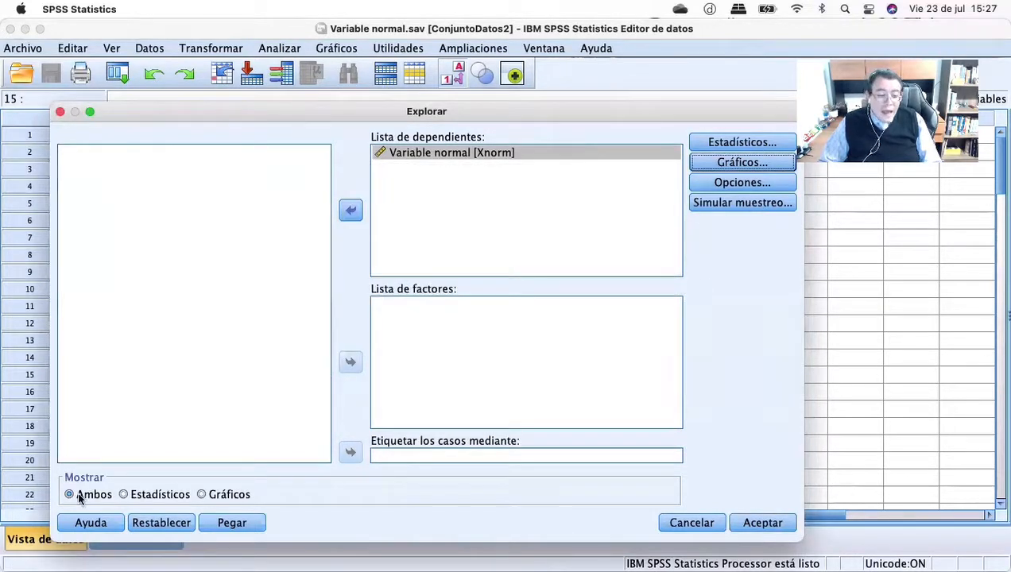
left_click(755, 527)
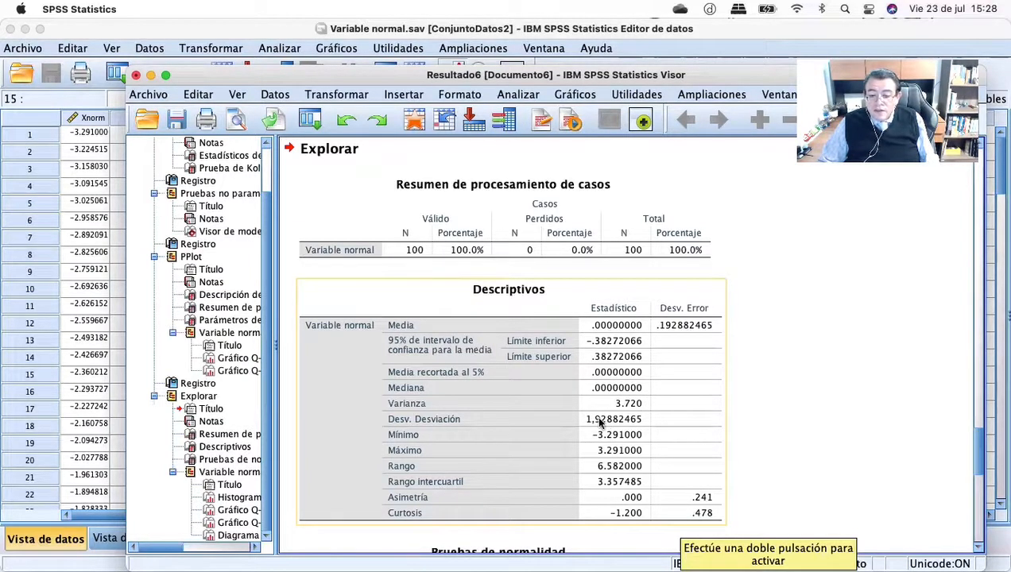
Examine the Explore output for Variable normal, from the descriptives and normality tests through the histogram and Q-Q plots to the boxplot.
scroll(612, 430, "down", 3)
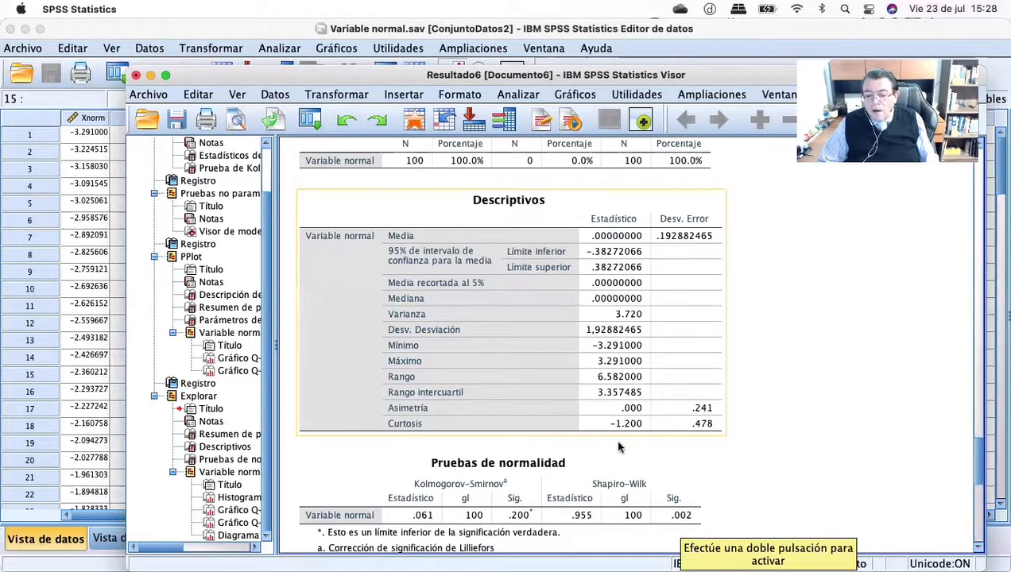
scroll(618, 432, "down", 5)
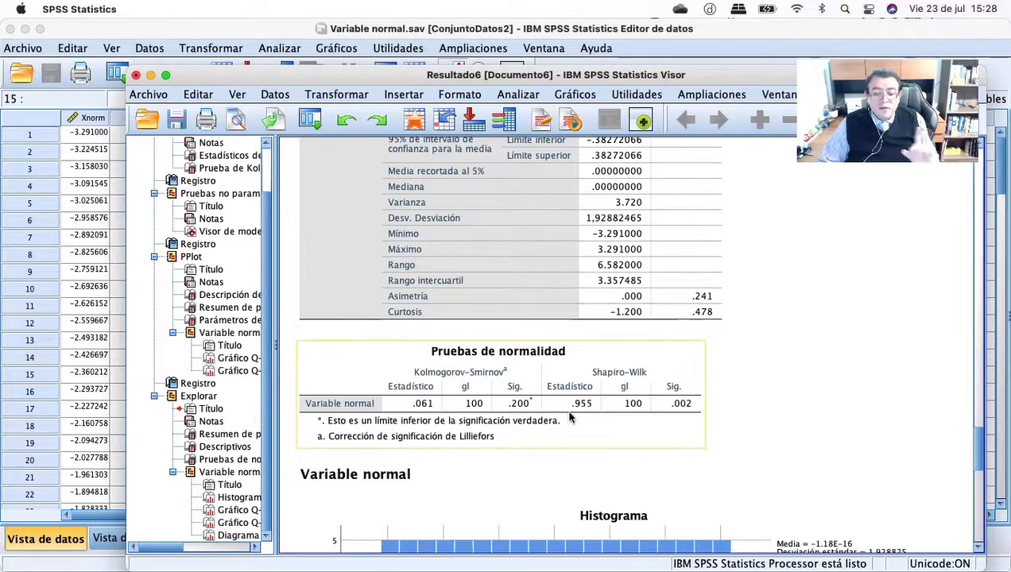
scroll(569, 417, "down", 10)
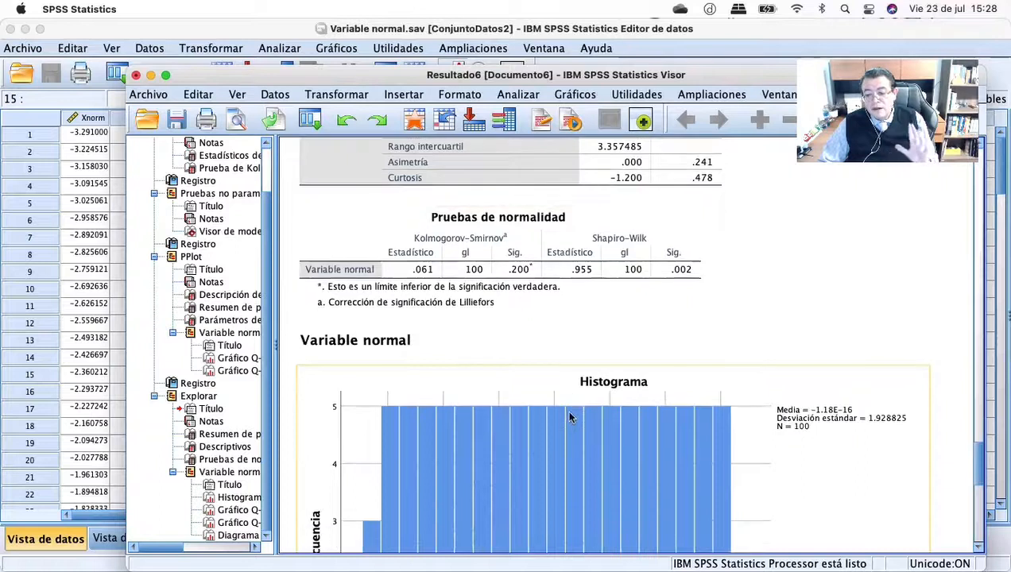
scroll(569, 418, "down", 5)
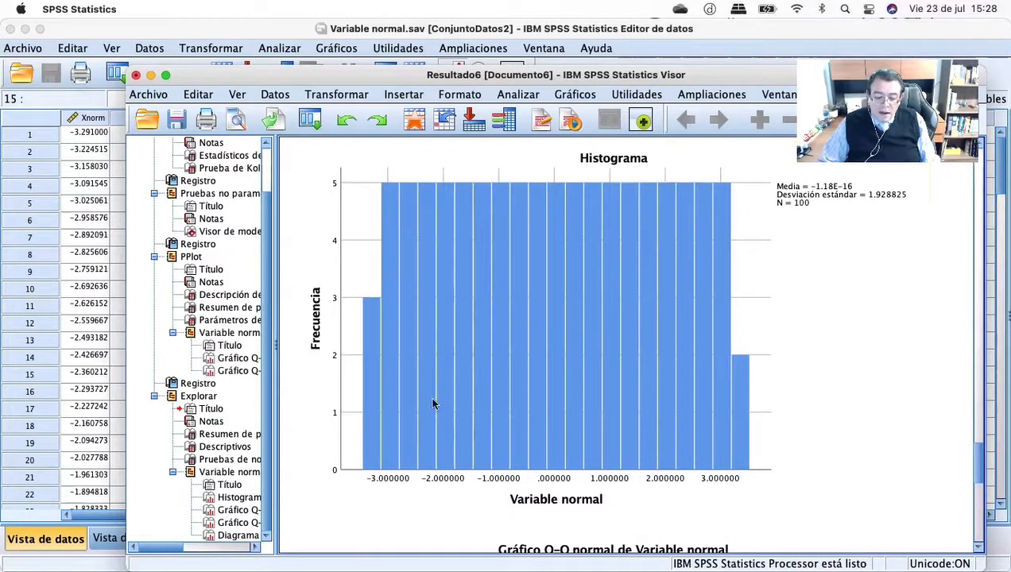
scroll(556, 398, "down", 10)
scroll(738, 513, "up", 3)
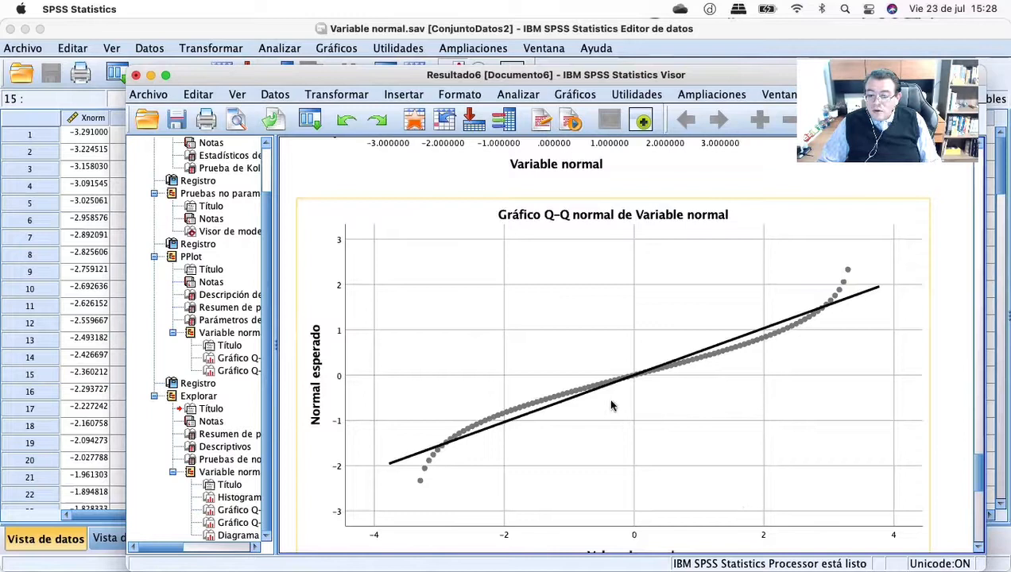
scroll(698, 397, "down", 4)
scroll(701, 400, "down", 8)
scroll(701, 399, "down", 4)
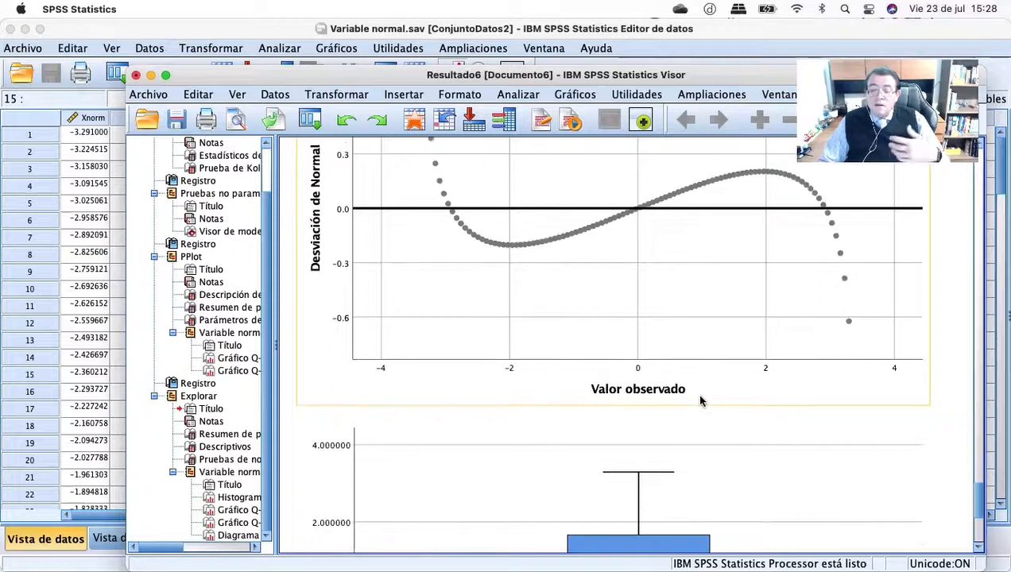
scroll(700, 399, "down", 7)
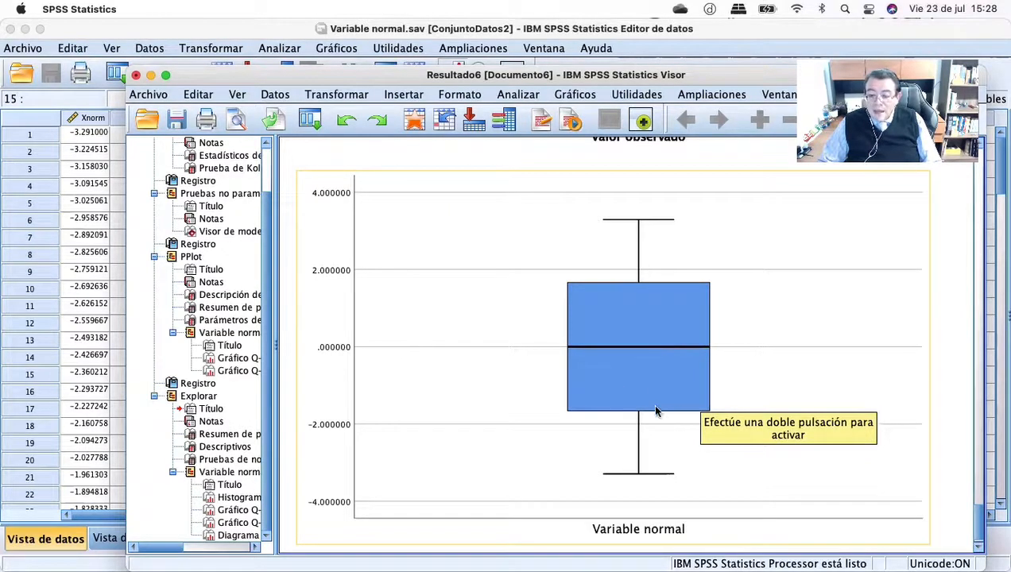
scroll(672, 294, "up", 1)
scroll(672, 309, "up", 1)
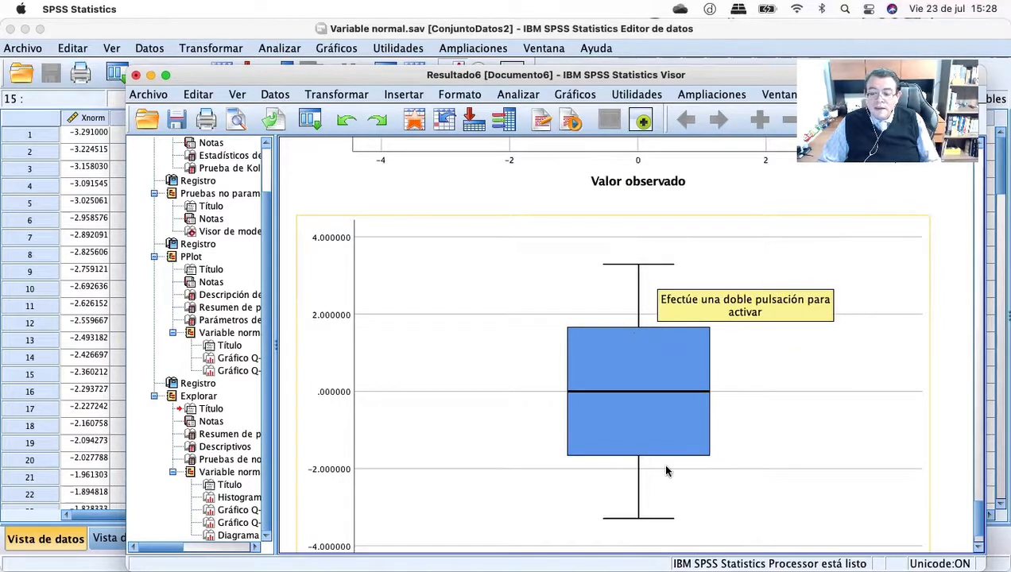
scroll(666, 471, "down", 3)
Review the Explore plots, normality tests and descriptives again in reverse order, and minimise the output viewer.
scroll(666, 470, "up", 10)
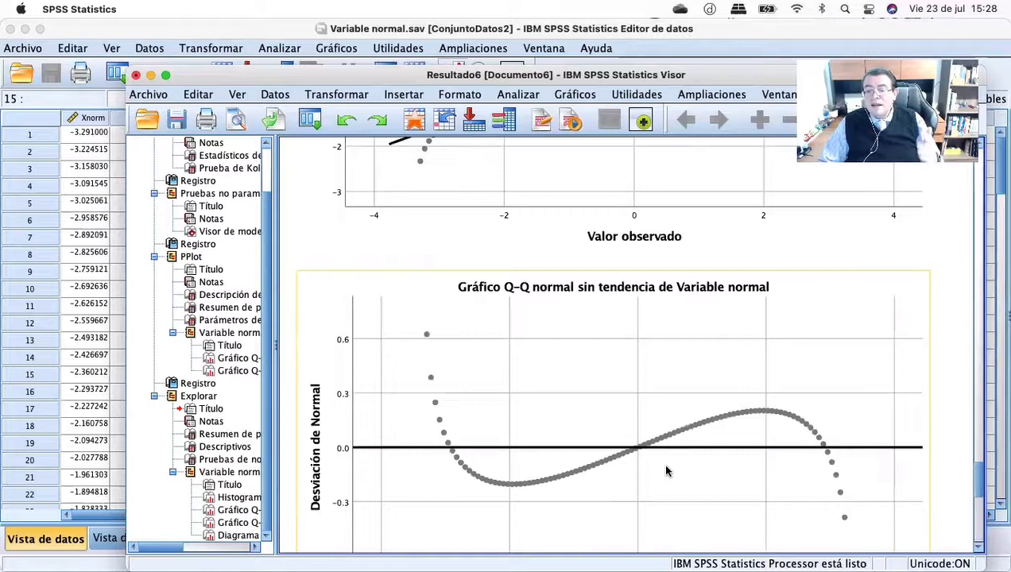
scroll(666, 471, "up", 15)
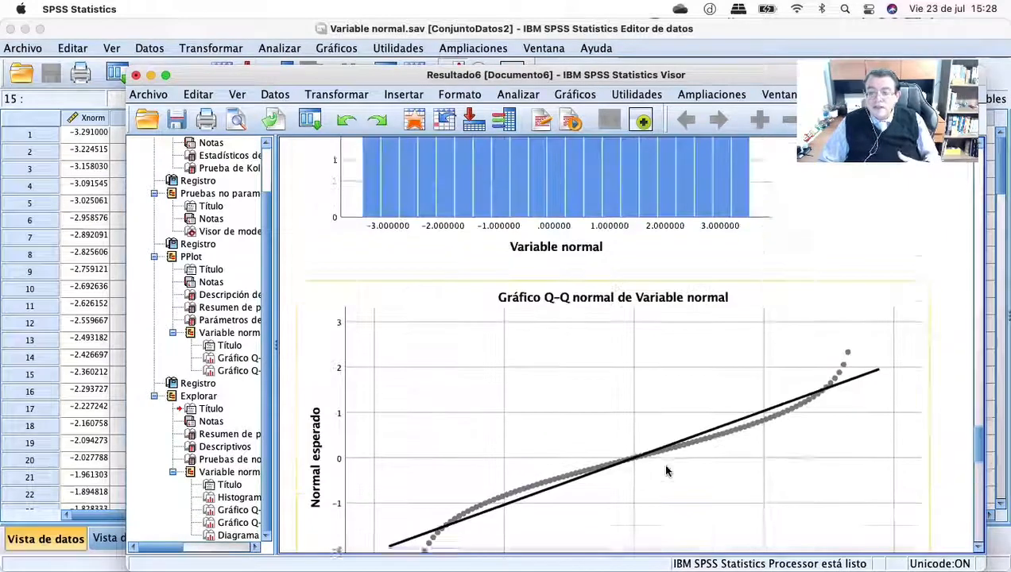
scroll(666, 470, "down", 4)
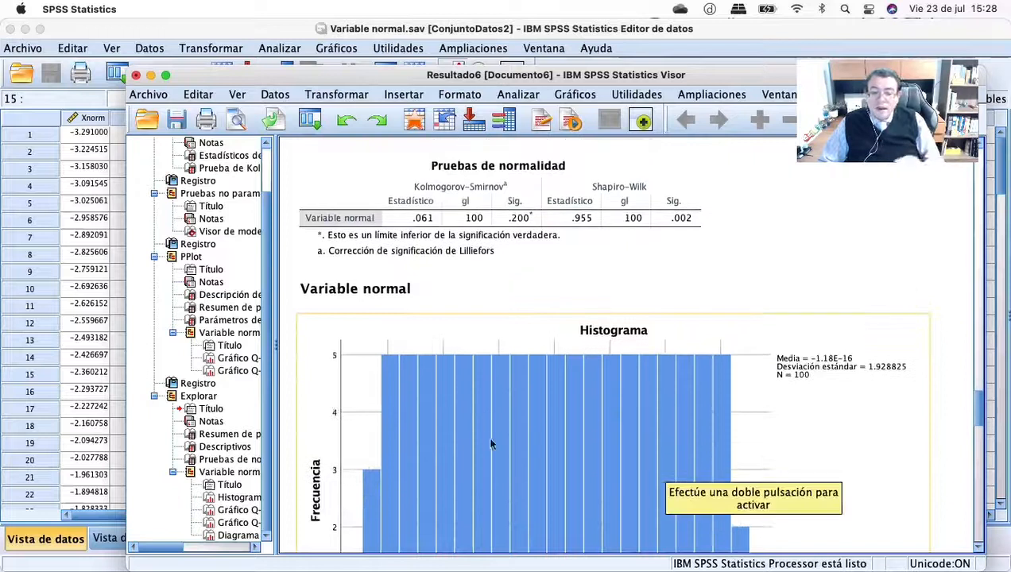
scroll(493, 446, "up", 10)
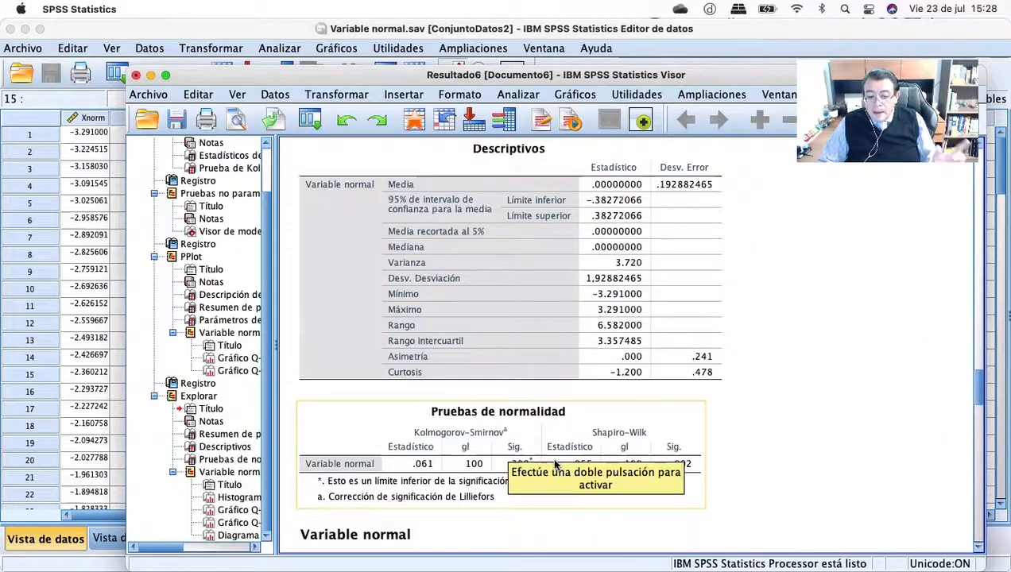
scroll(550, 477, "up", 5)
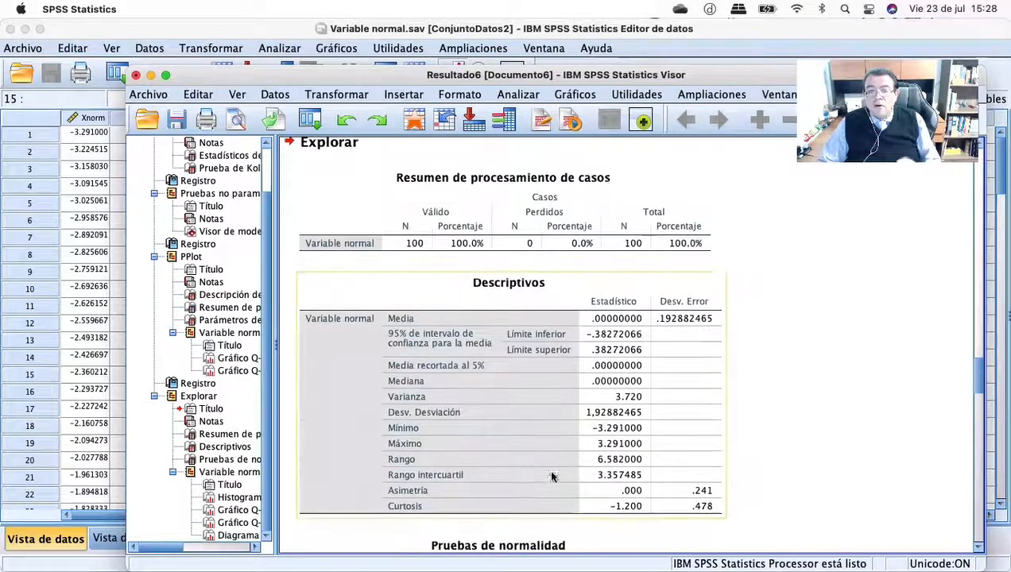
left_click(151, 75)
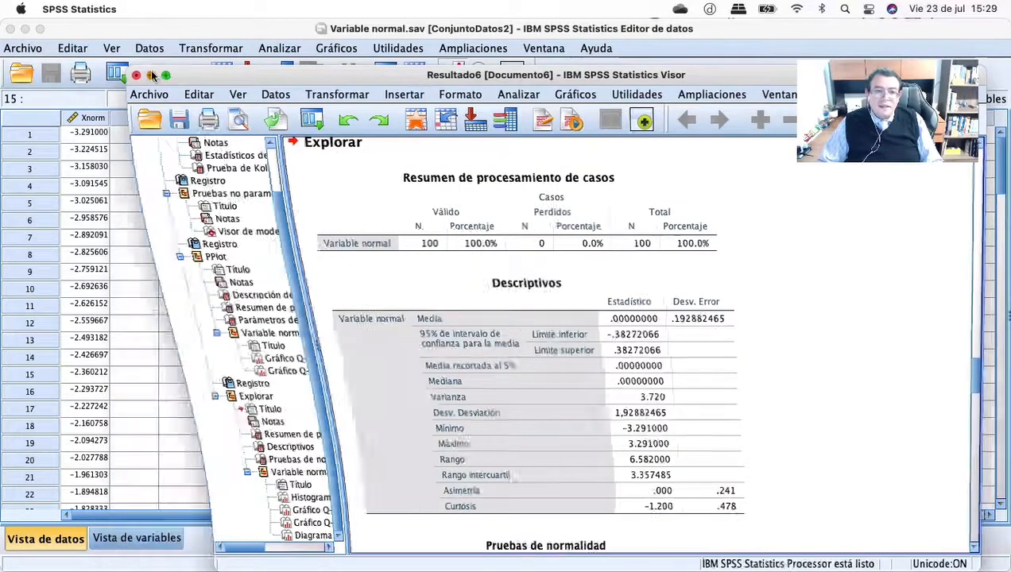